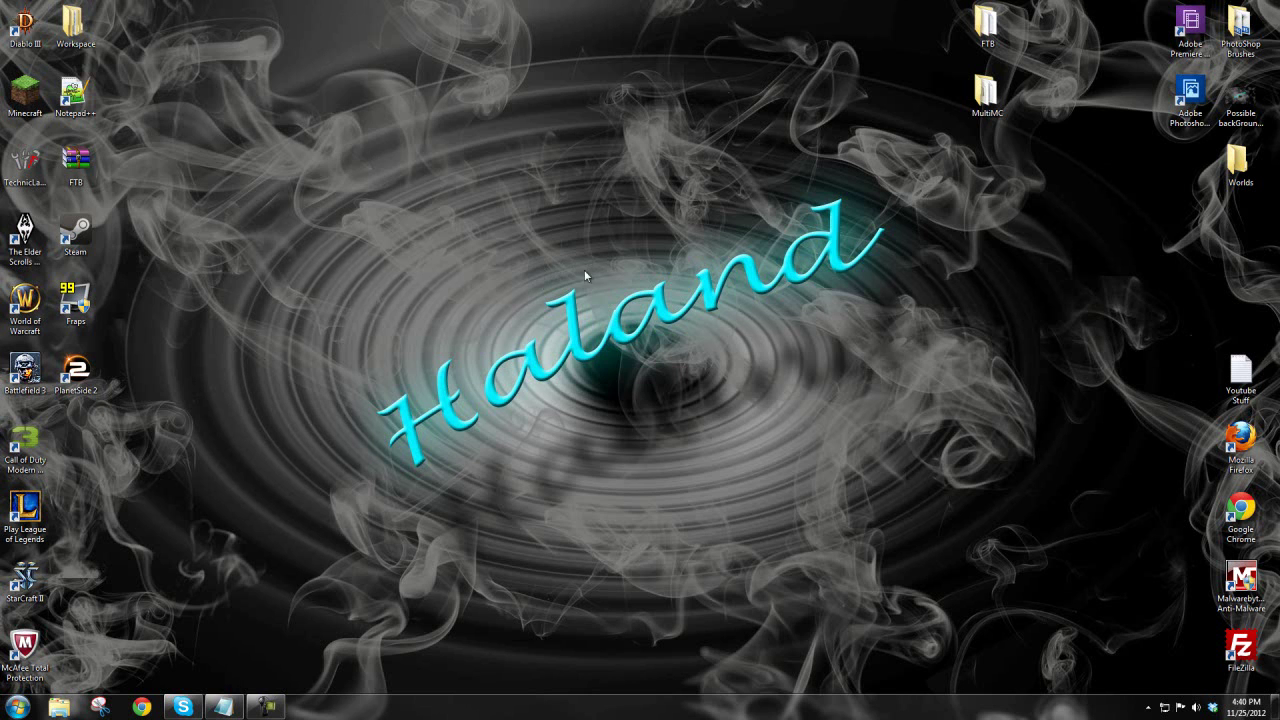
# Bring back Notepad and highlight the saved Feed the Beast and MultiMC forum links.
pyautogui.click(224, 706)
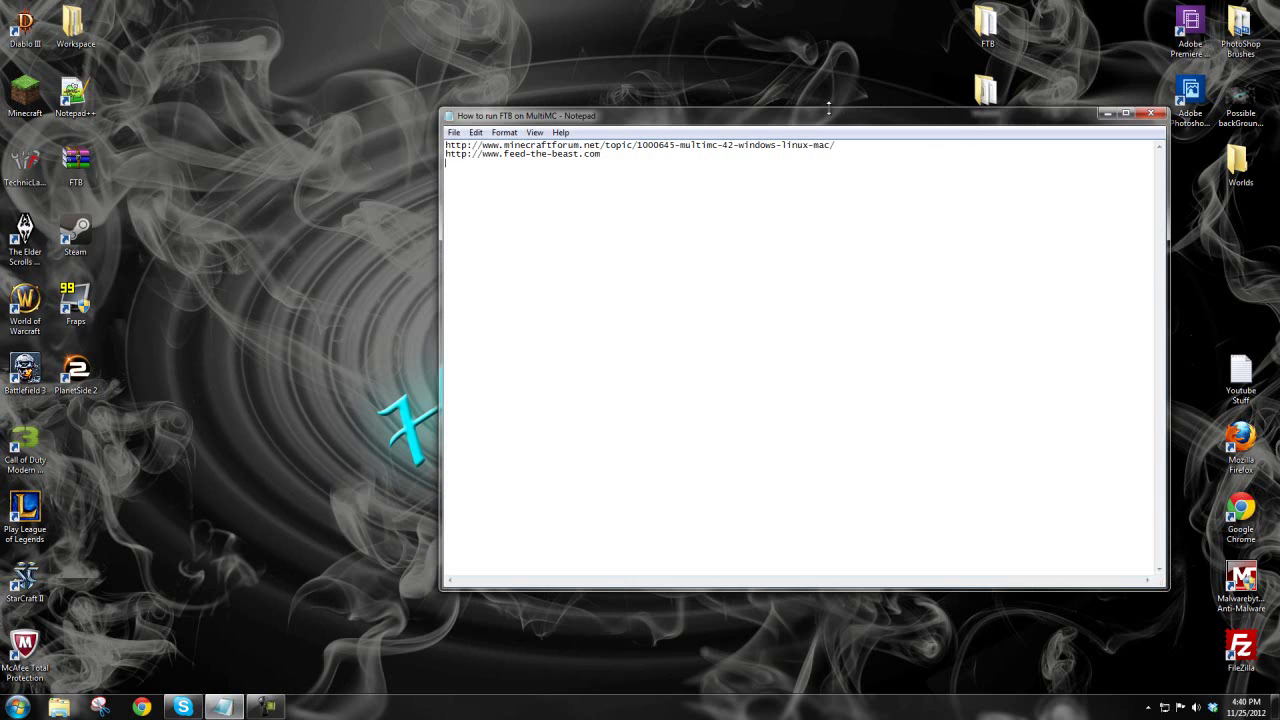
pyautogui.moveTo(801, 128); pyautogui.dragTo(598, 80)
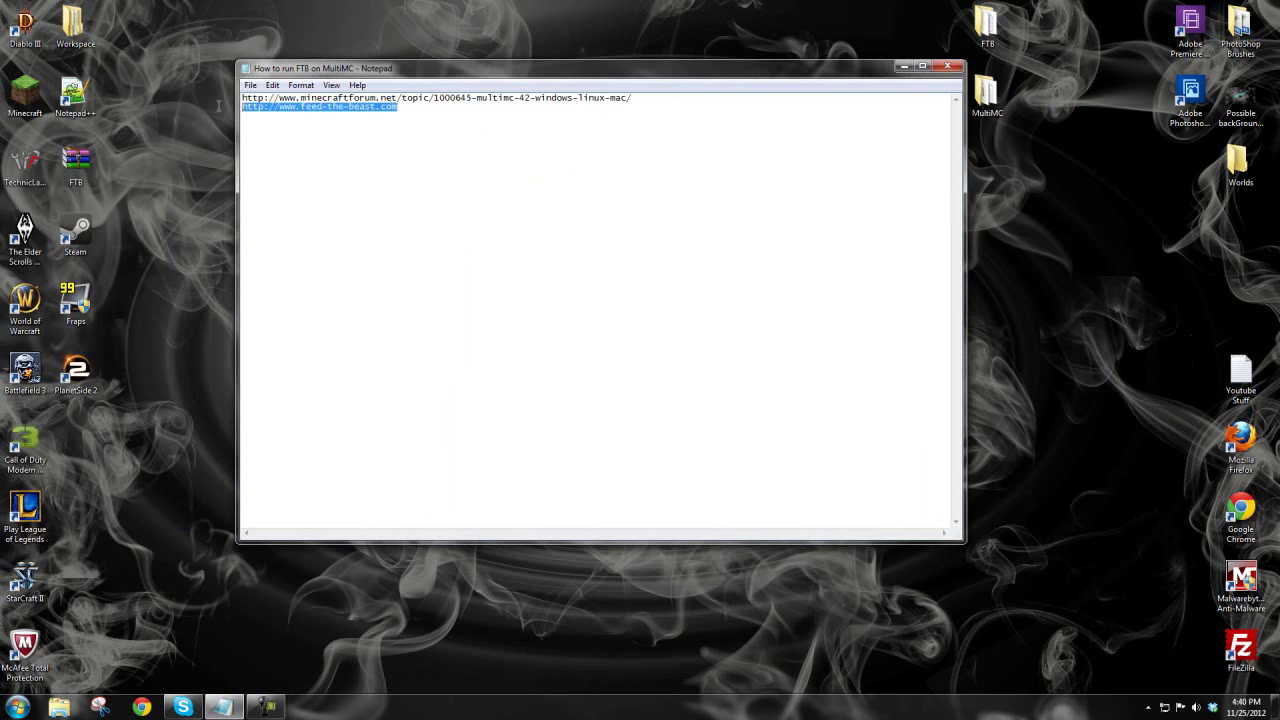
pyautogui.moveTo(255, 152); pyautogui.dragTo(590, 190)
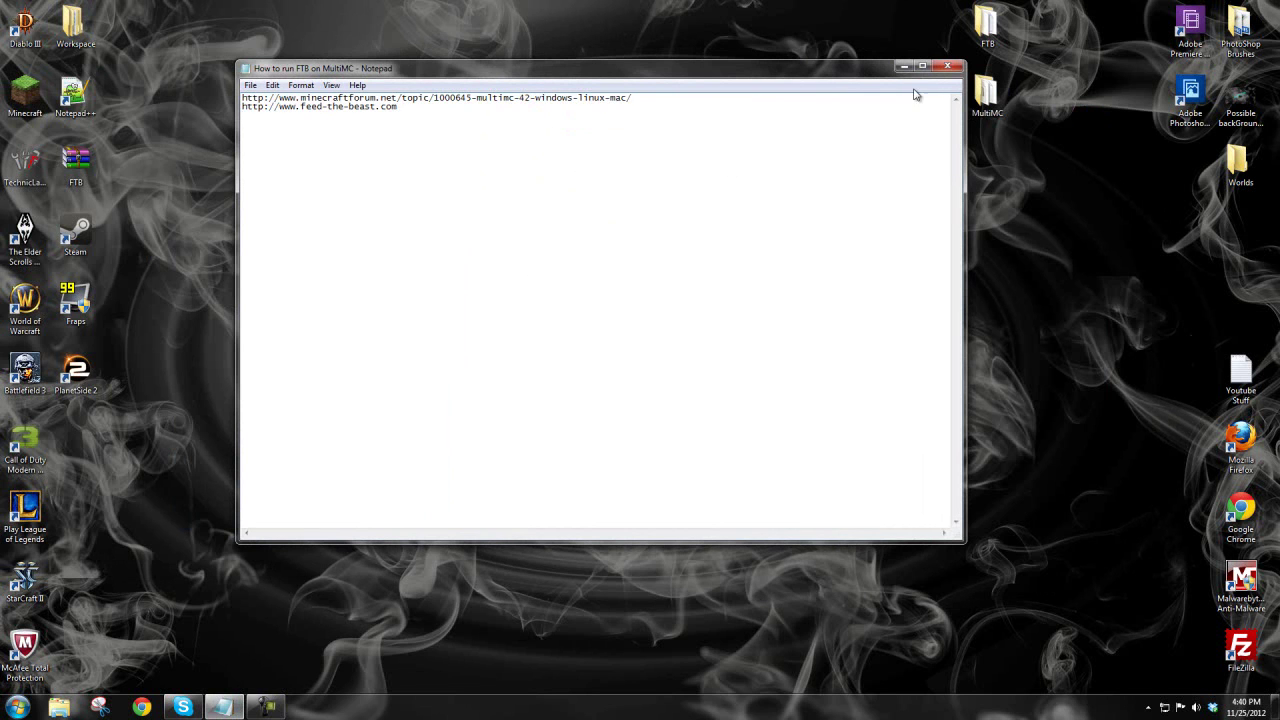
pyautogui.moveTo(642, 116); pyautogui.dragTo(242, 97)
pyautogui.click(441, 202)
pyautogui.moveTo(641, 97); pyautogui.dragTo(242, 97)
pyautogui.click(418, 132)
# Cancel closing the notes and minimize Notepad instead.
pyautogui.click(947, 66)
pyautogui.click(721, 372)
pyautogui.click(908, 70)
# Create a new folder on the desktop.
pyautogui.rightClick(692, 192)
pyautogui.moveTo(770, 335)
pyautogui.click(906, 336)
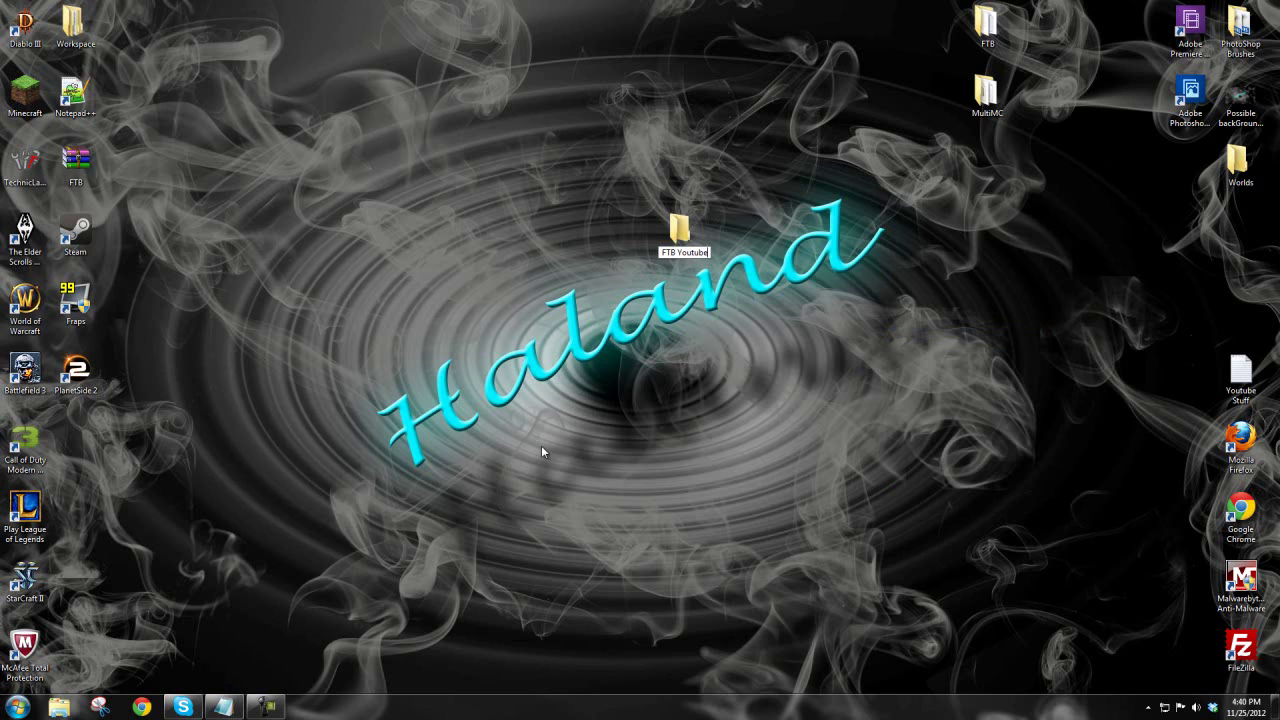
# Name the first folder 'FTB Youtube', then add a 'Multi youtube' folder placed beneath it.
pyautogui.press('Return')
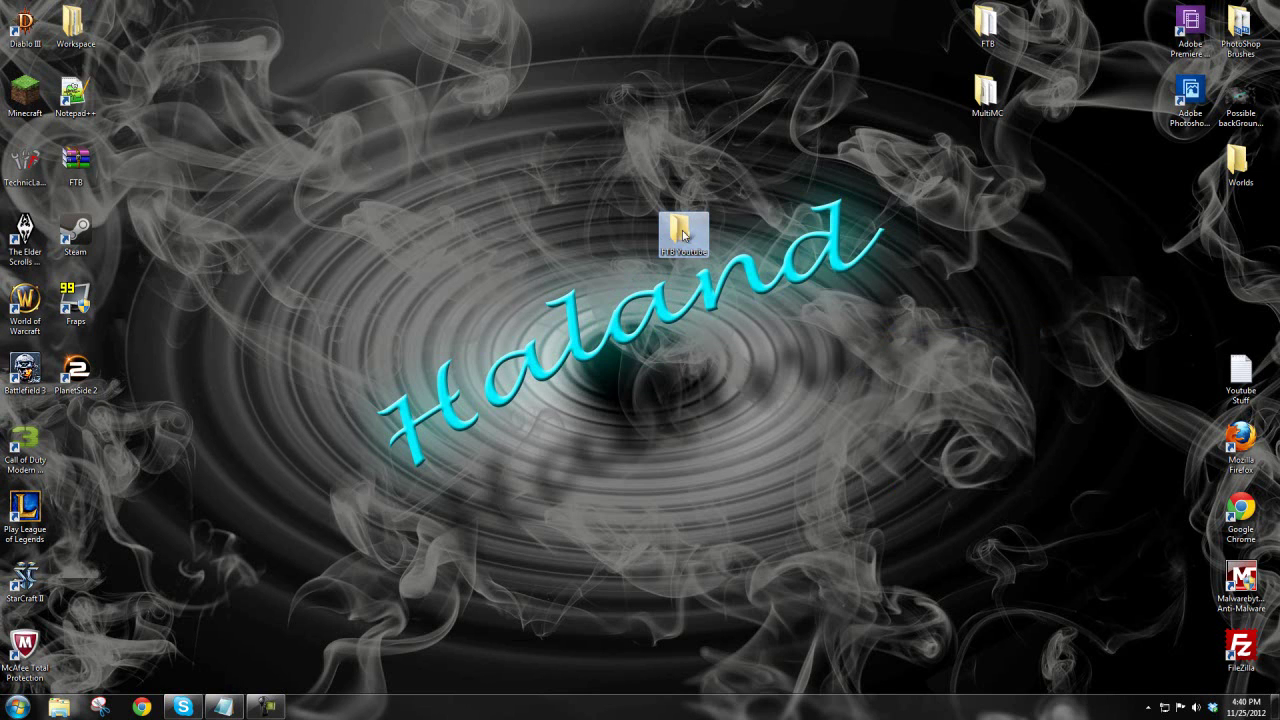
pyautogui.moveTo(683, 232); pyautogui.dragTo(530, 232)
pyautogui.rightClick(534, 393)
pyautogui.moveTo(586, 540)
pyautogui.click(751, 355)
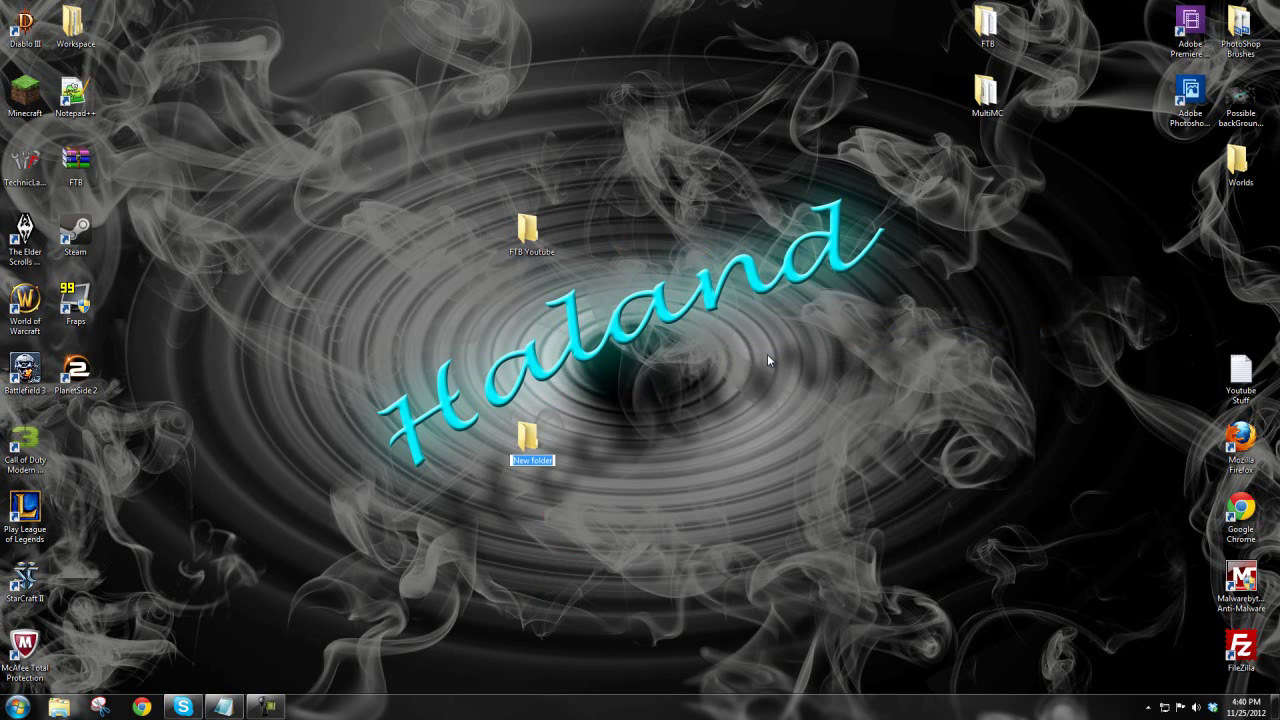
pyautogui.write('Multi youtube')
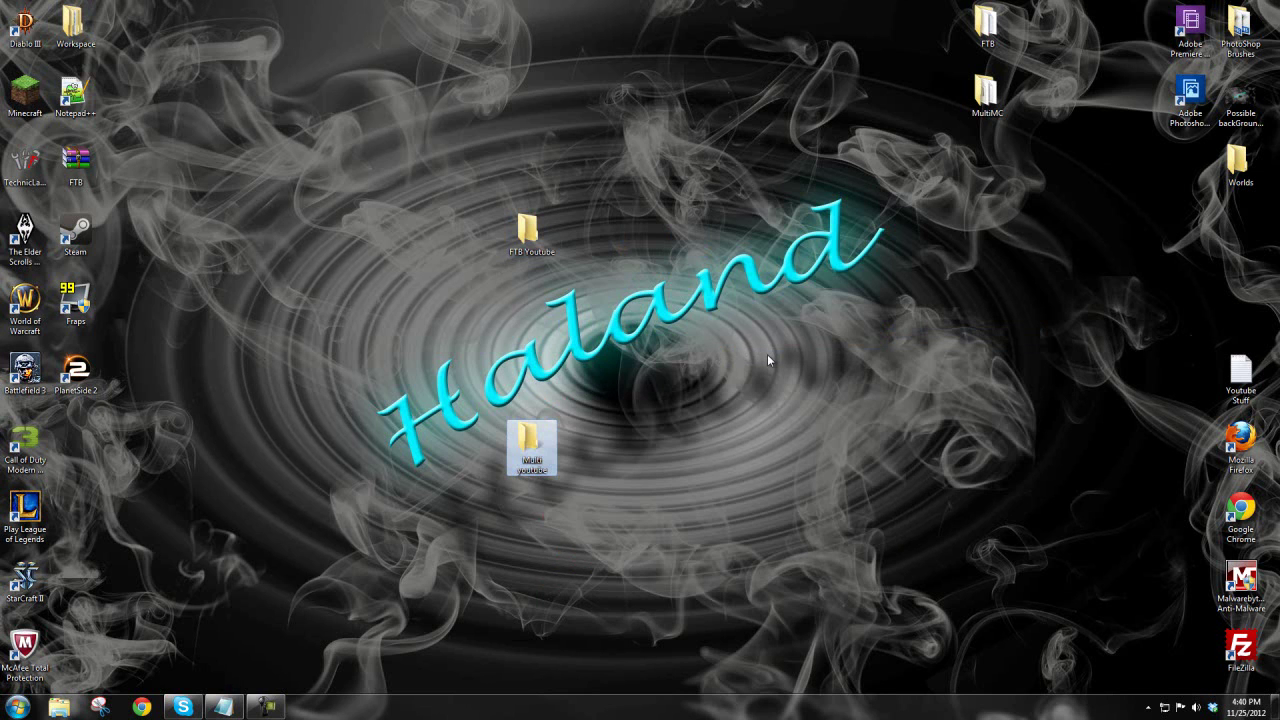
pyautogui.moveTo(515, 440); pyautogui.dragTo(513, 302)
pyautogui.click(153, 665)
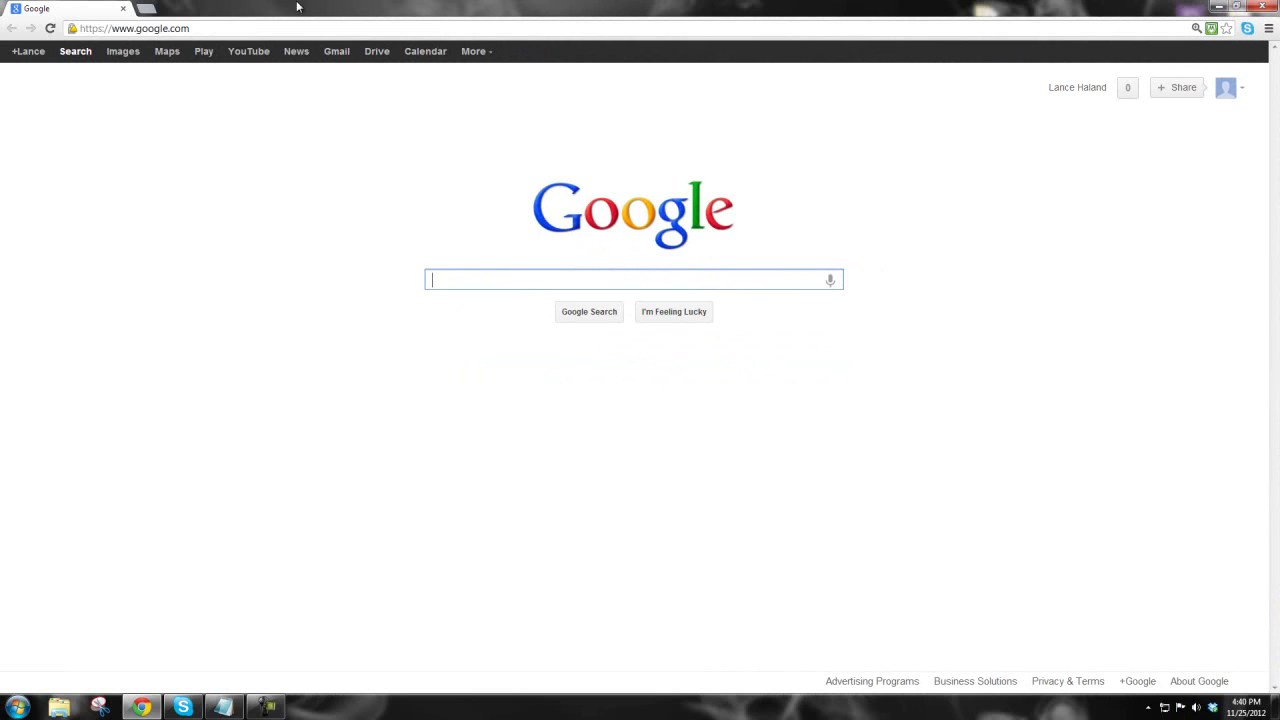
pyautogui.click(296, 25)
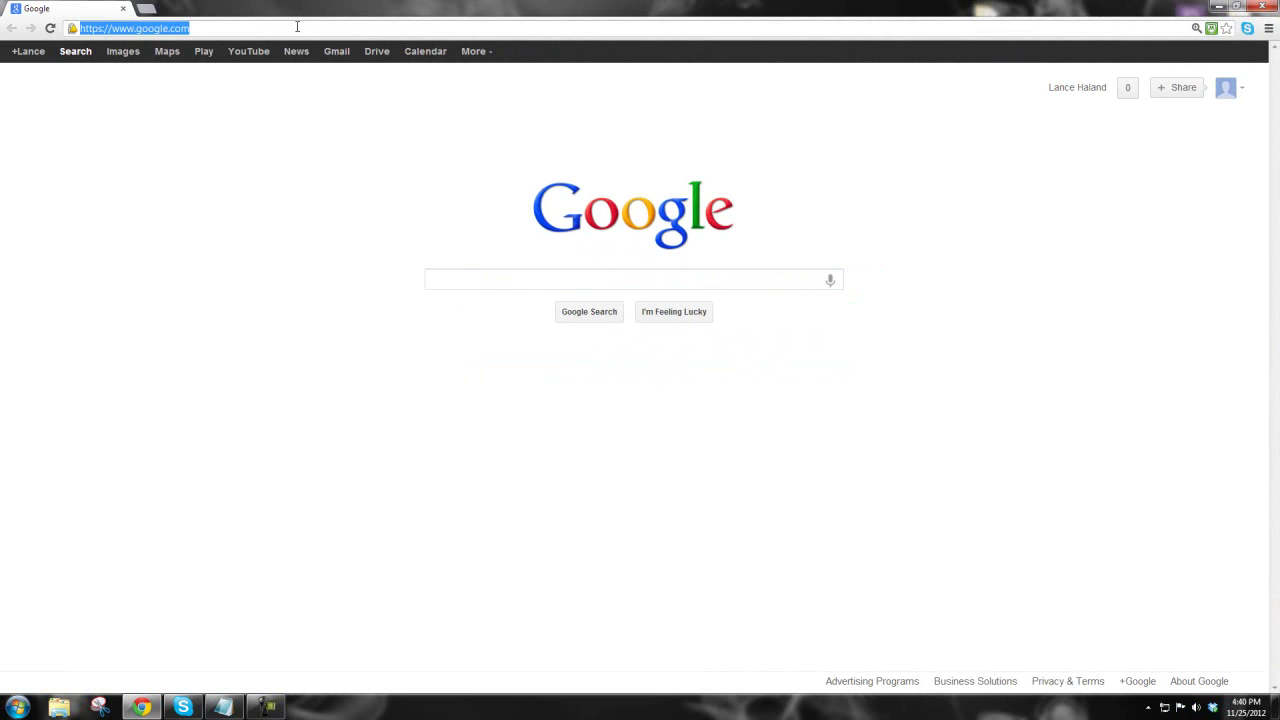
pyautogui.write('http://')
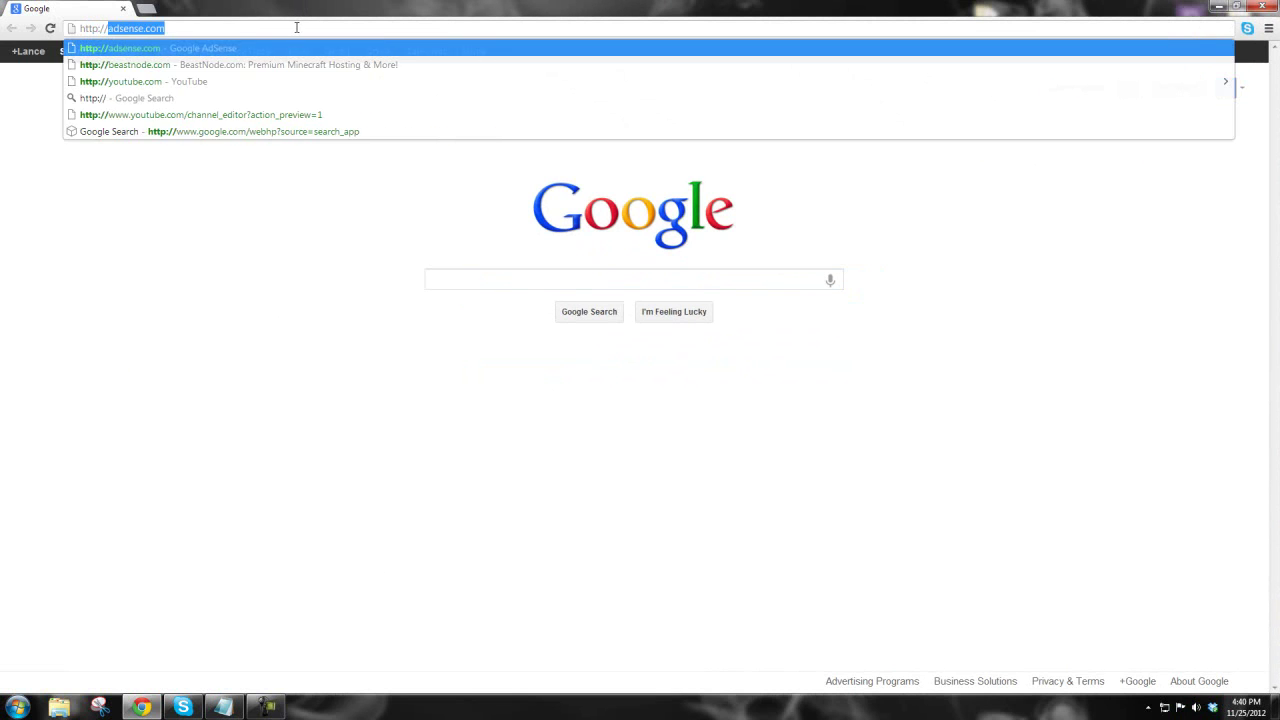
pyautogui.write('www.feed-the-beast.co')
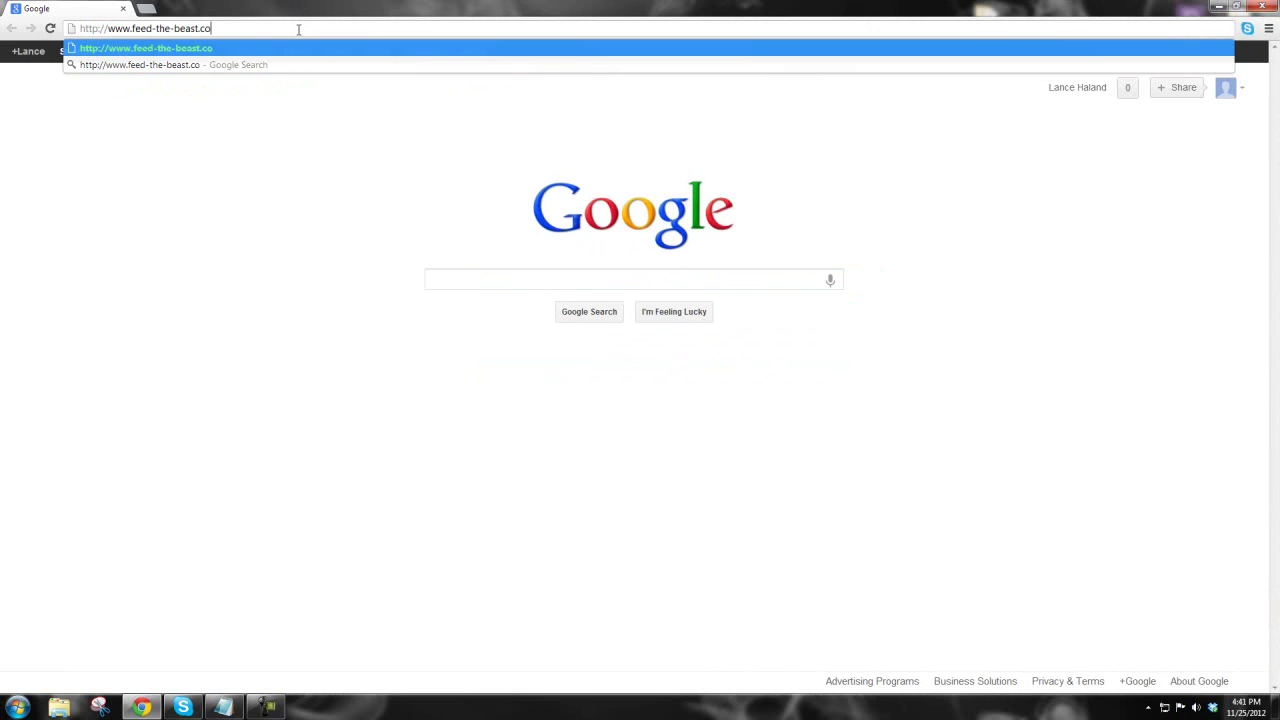
pyautogui.write('m')
pyautogui.press('Return')
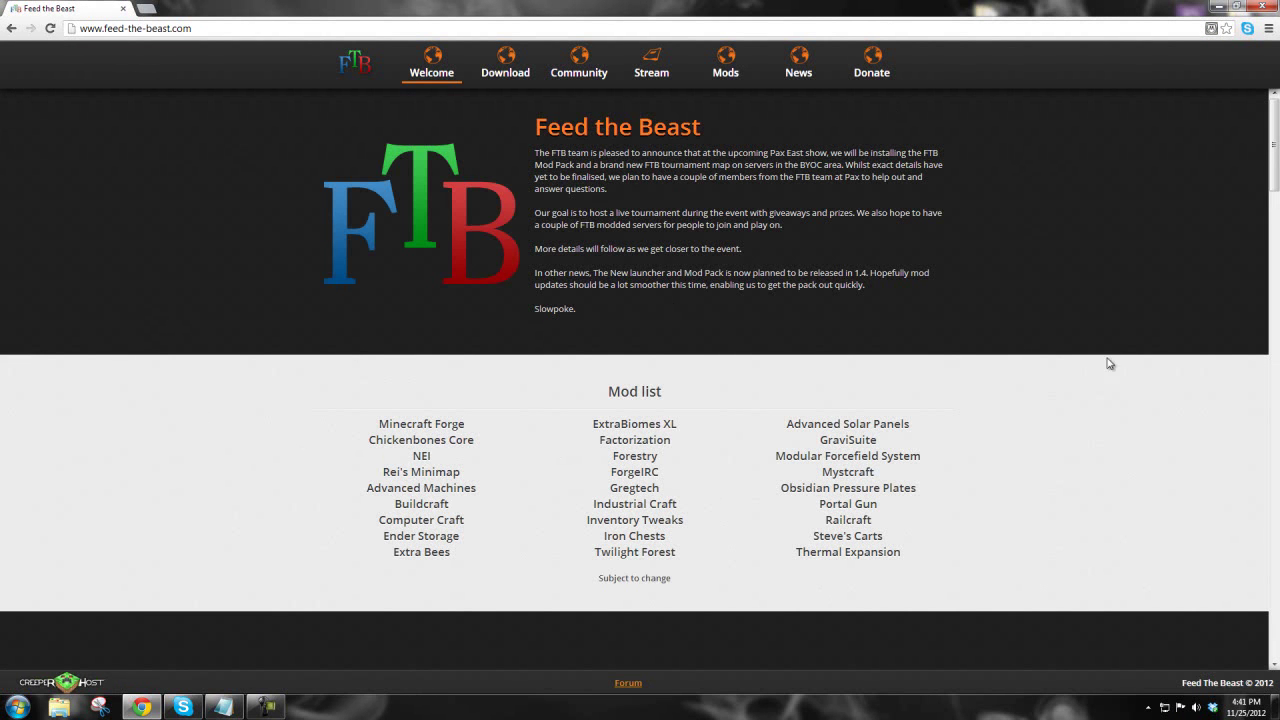
# Go to the site's Download section and choose the launcher jar download.
pyautogui.click(492, 75)
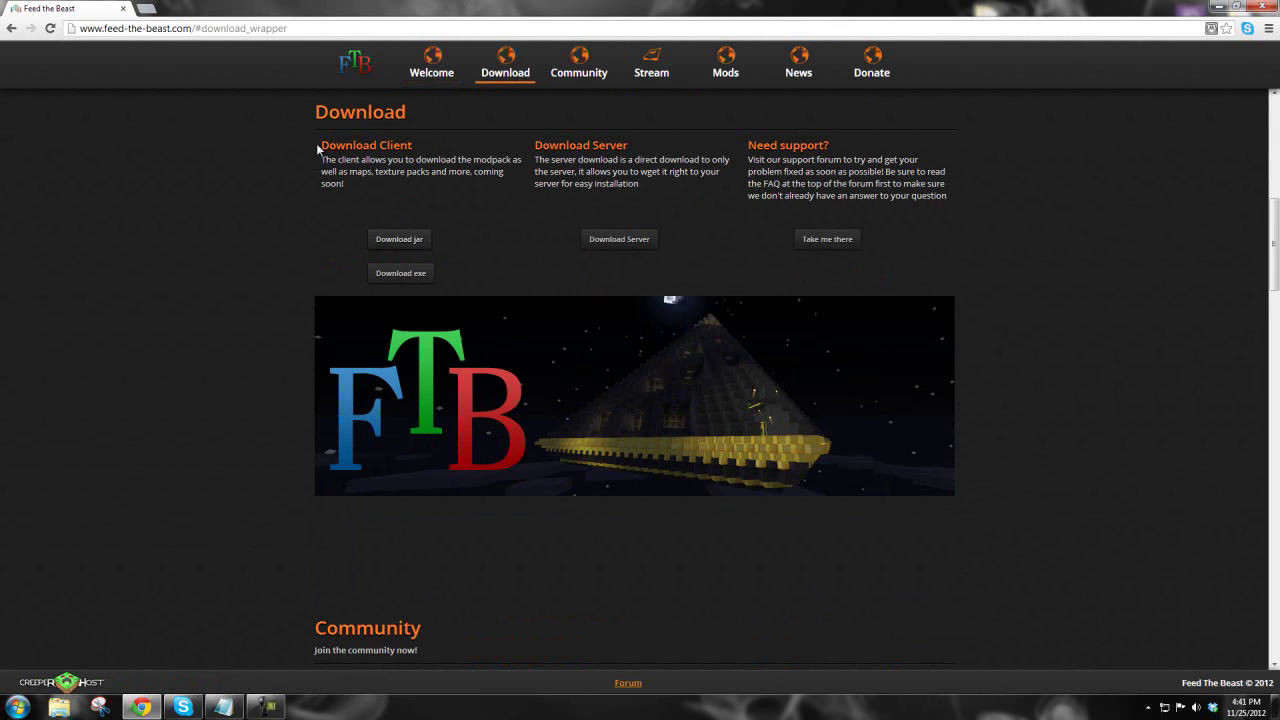
pyautogui.moveTo(354, 150); pyautogui.dragTo(456, 186)
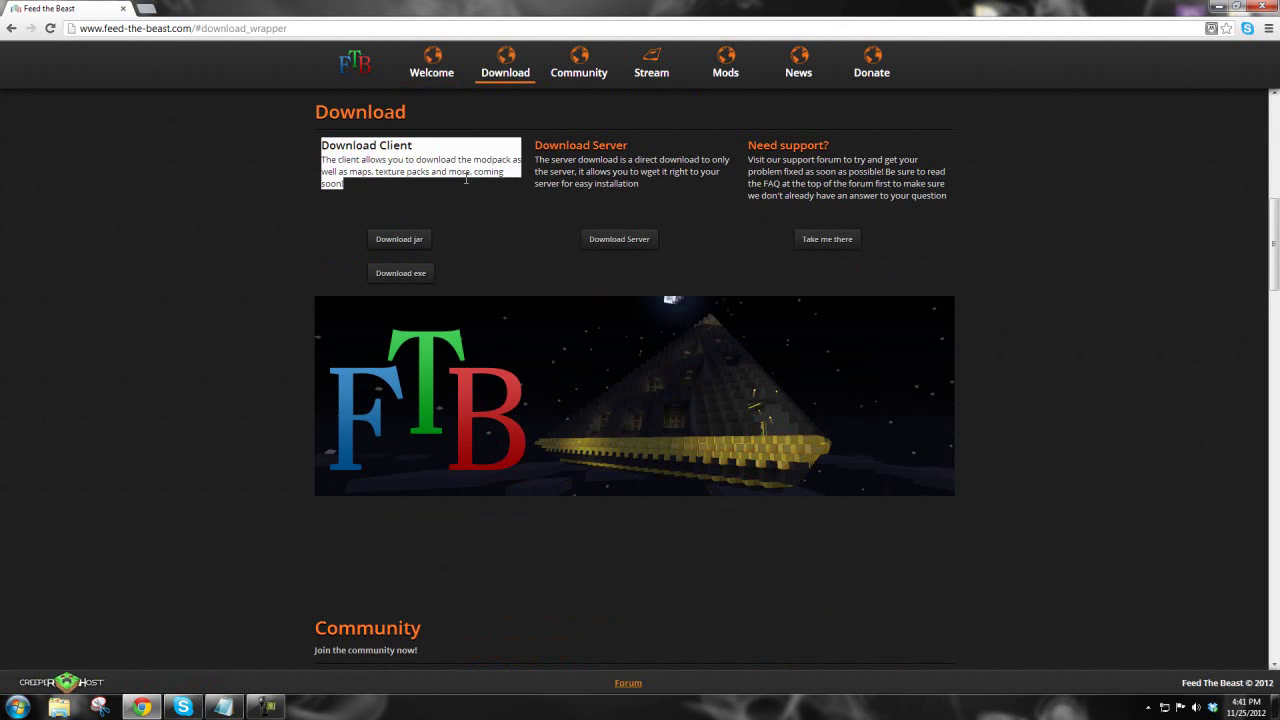
pyautogui.click(424, 184)
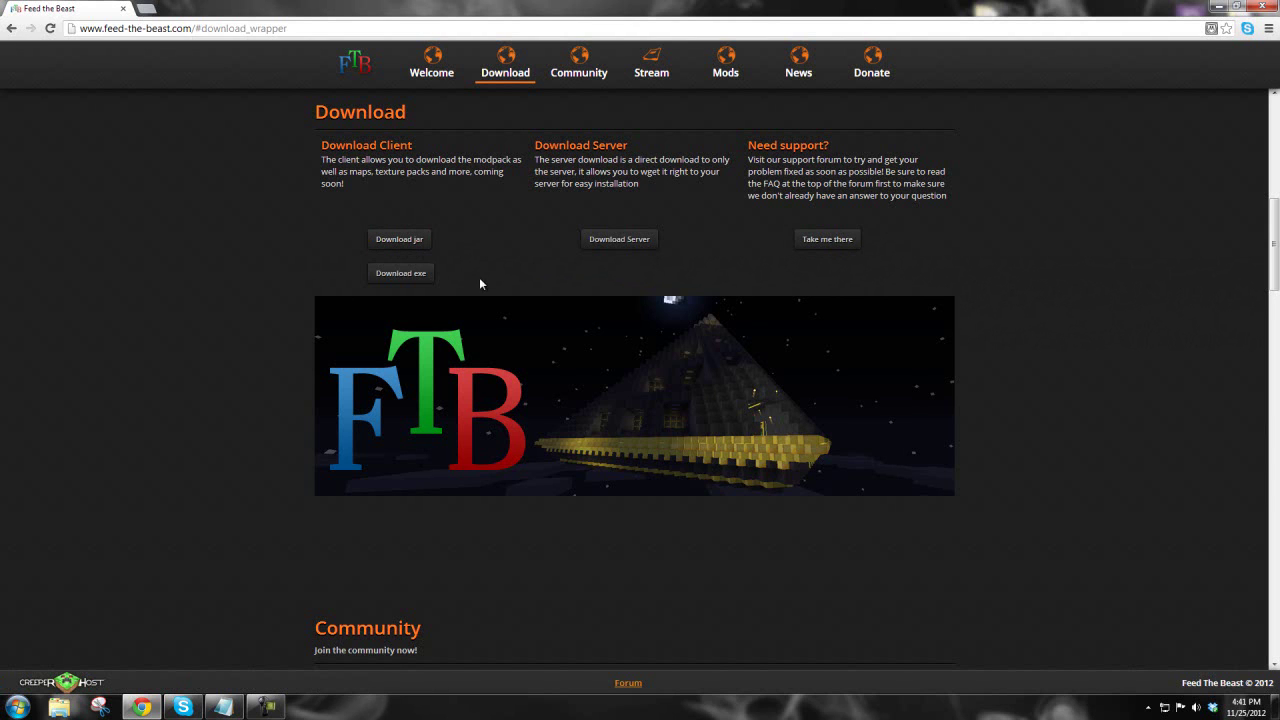
pyautogui.click(411, 246)
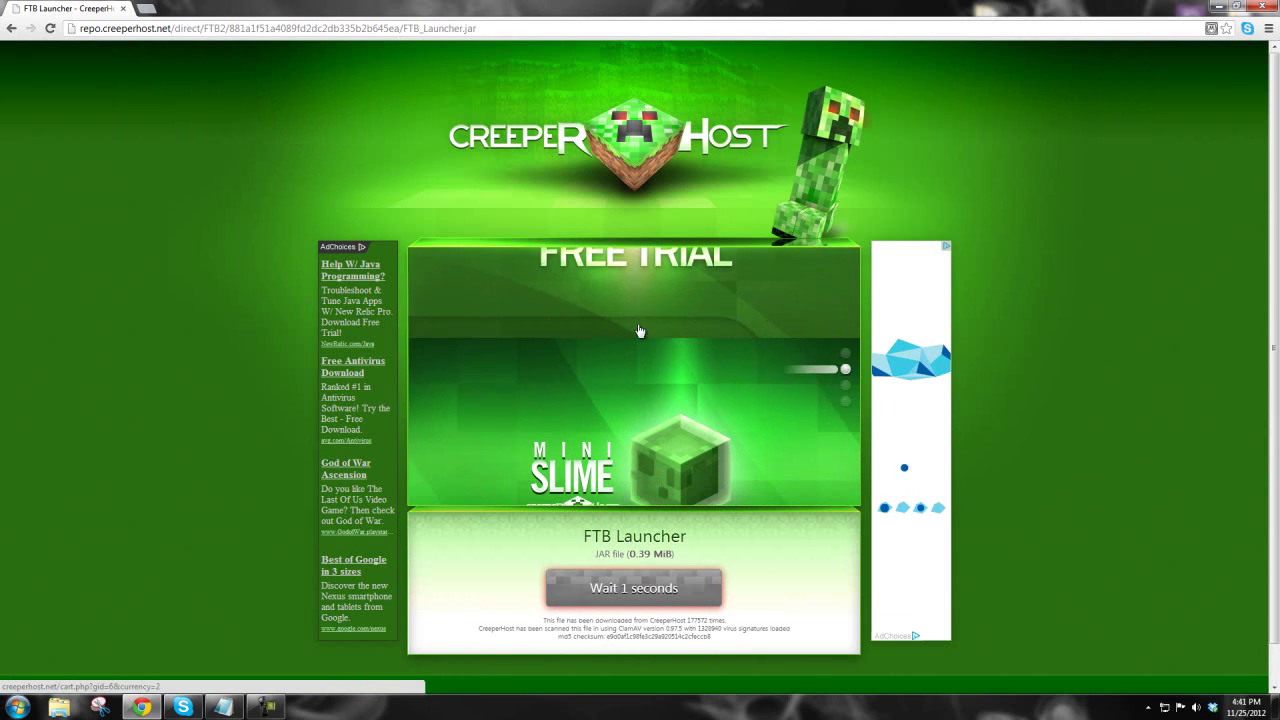
# Download the FTB Launcher jar, keep it despite the warning, and drop it into the FTB Youtube folder.
pyautogui.click(657, 594)
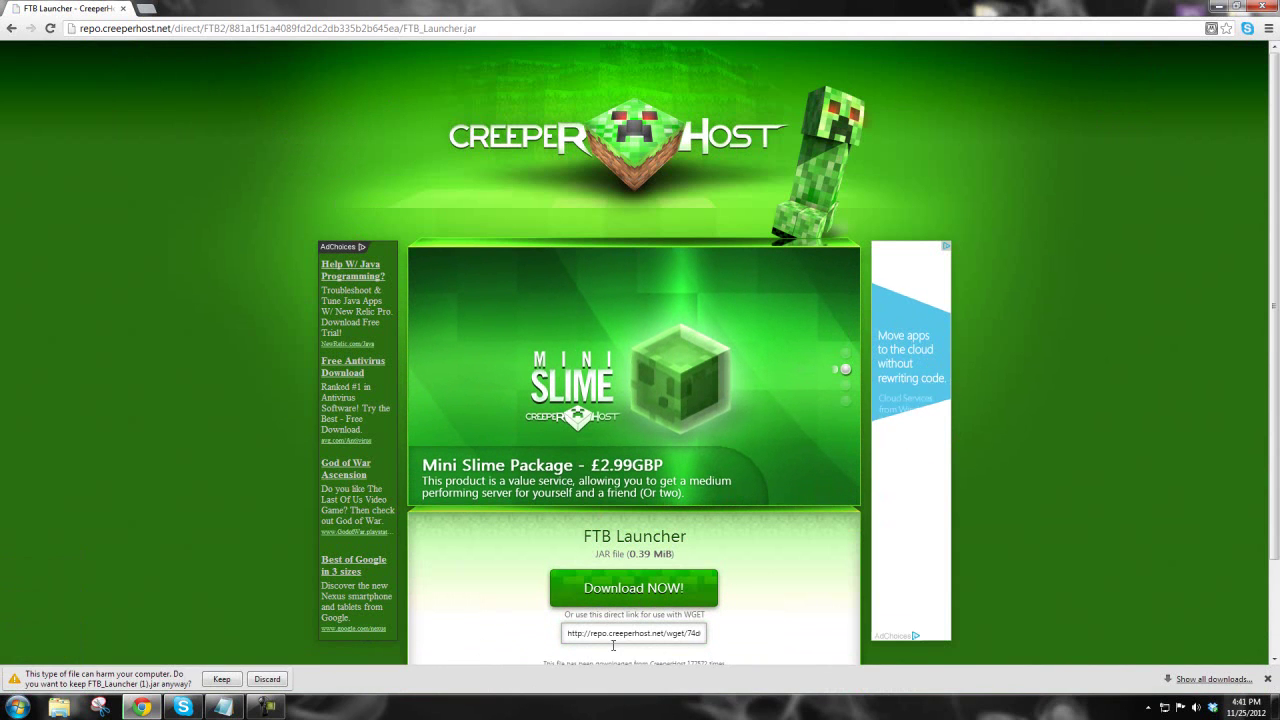
pyautogui.click(221, 679)
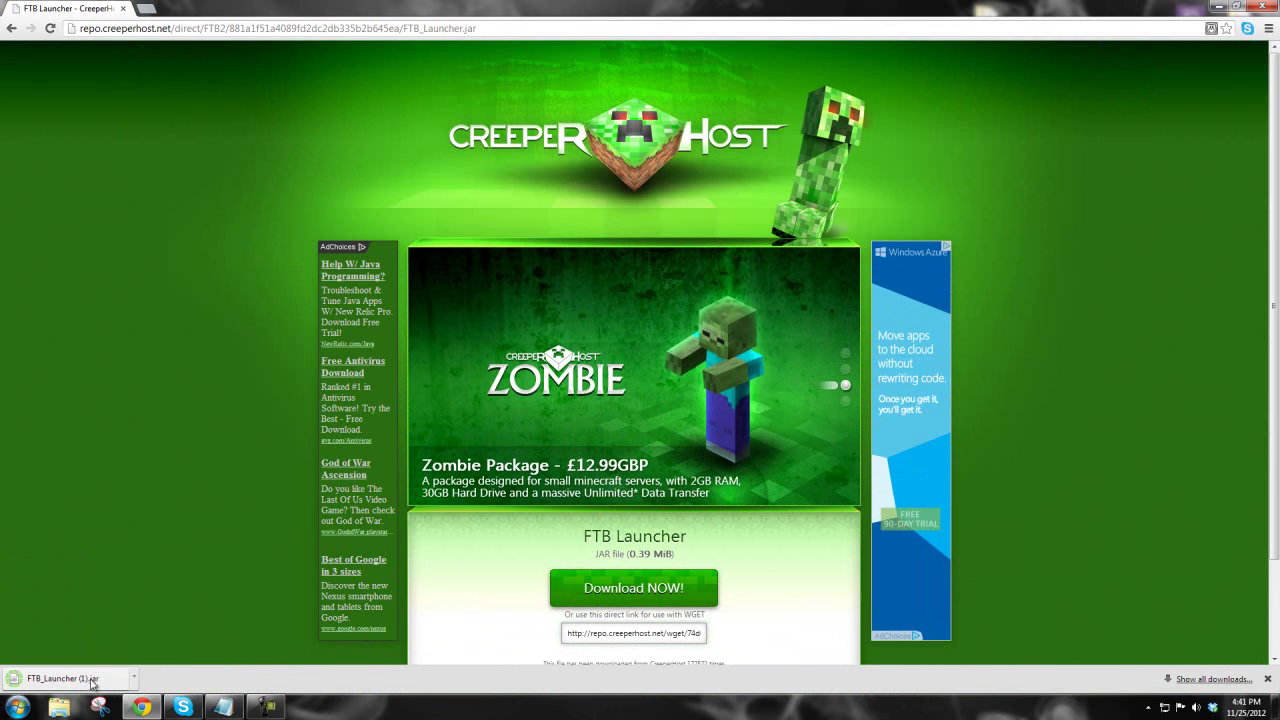
pyautogui.moveTo(37, 684); pyautogui.dragTo(522, 228)
# Open the FTB Youtube folder and rename 'FTB_Launcher (1)' to 'FTB_Launcher'.
pyautogui.doubleClick(522, 228)
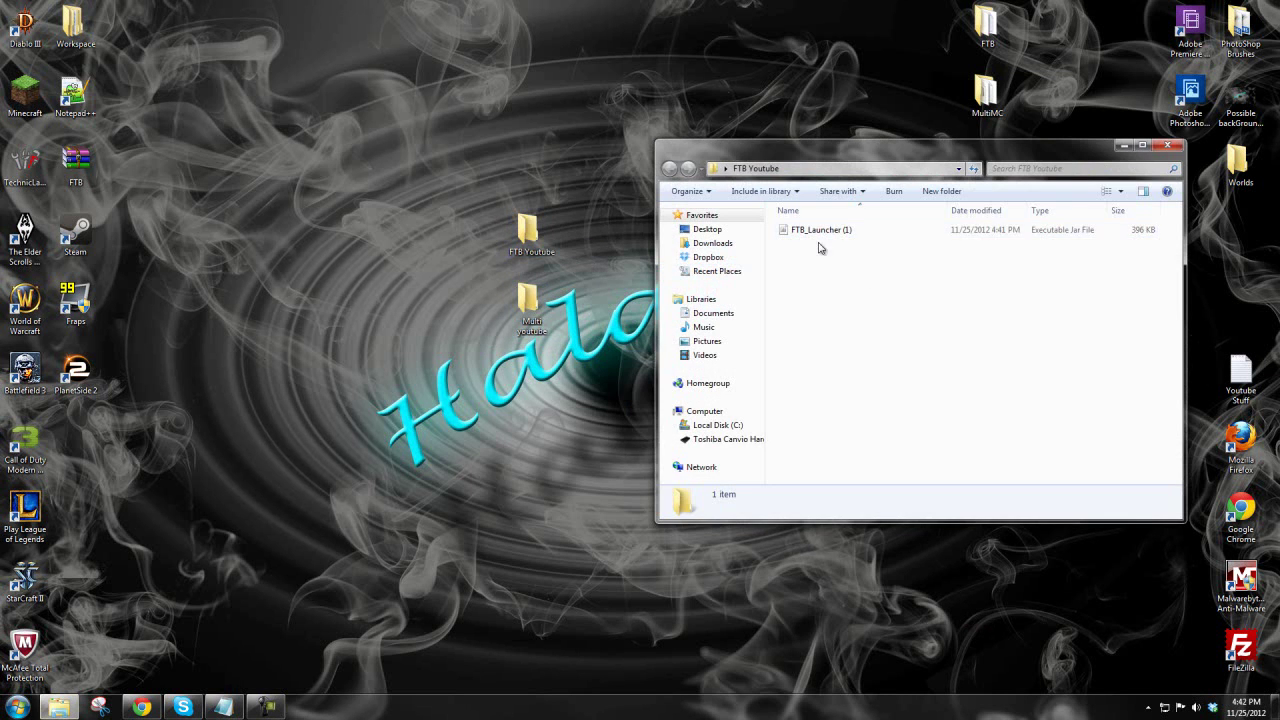
pyautogui.click(820, 231)
pyautogui.rightClick(821, 232)
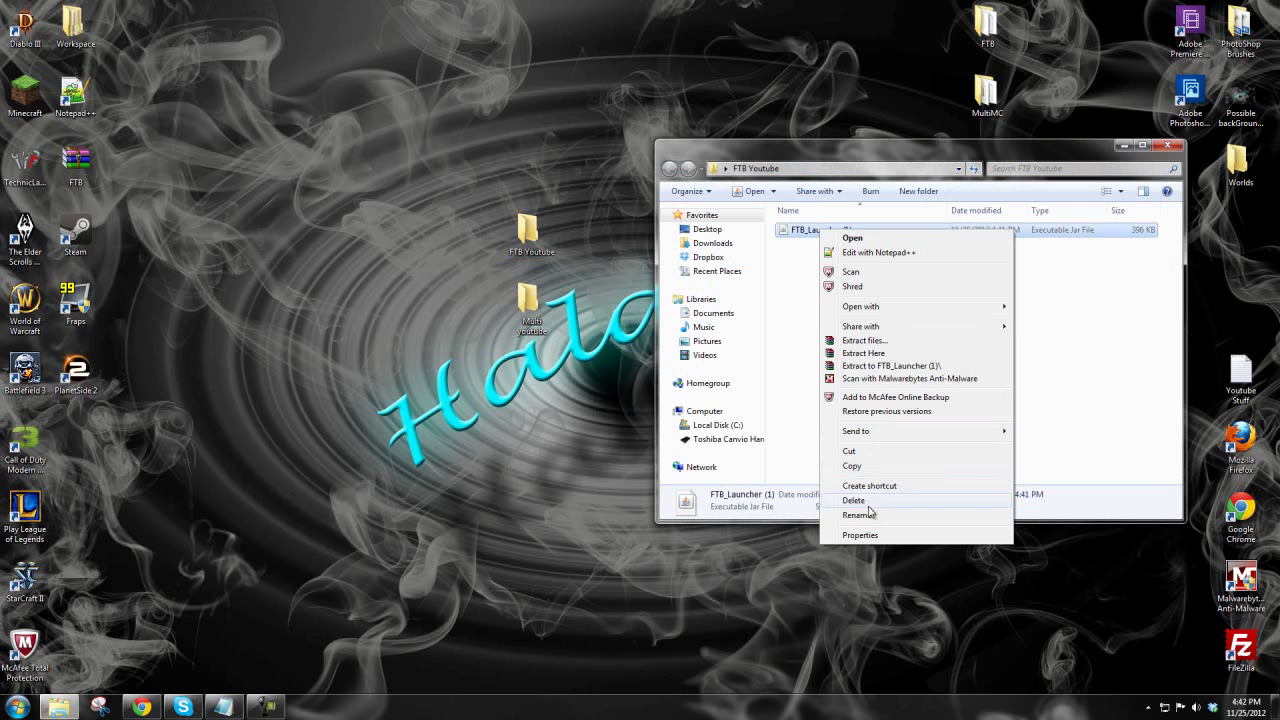
pyautogui.click(856, 515)
pyautogui.press('End')
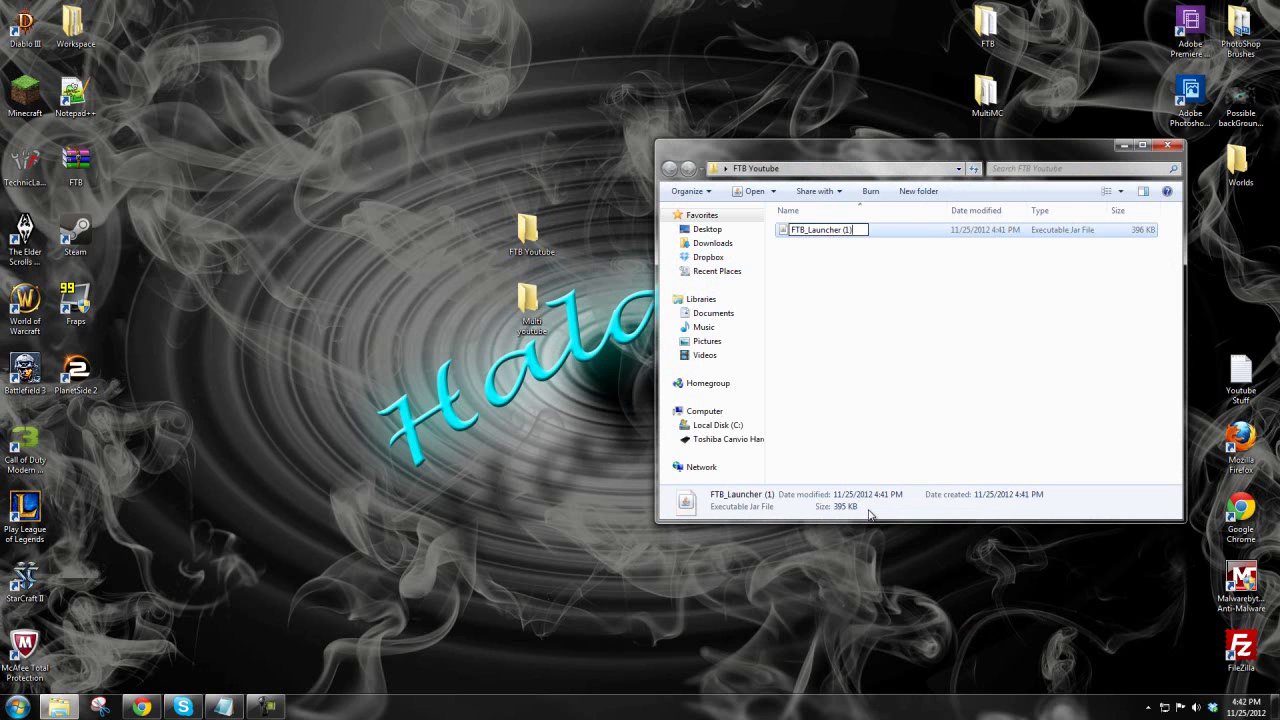
pyautogui.press('Return')
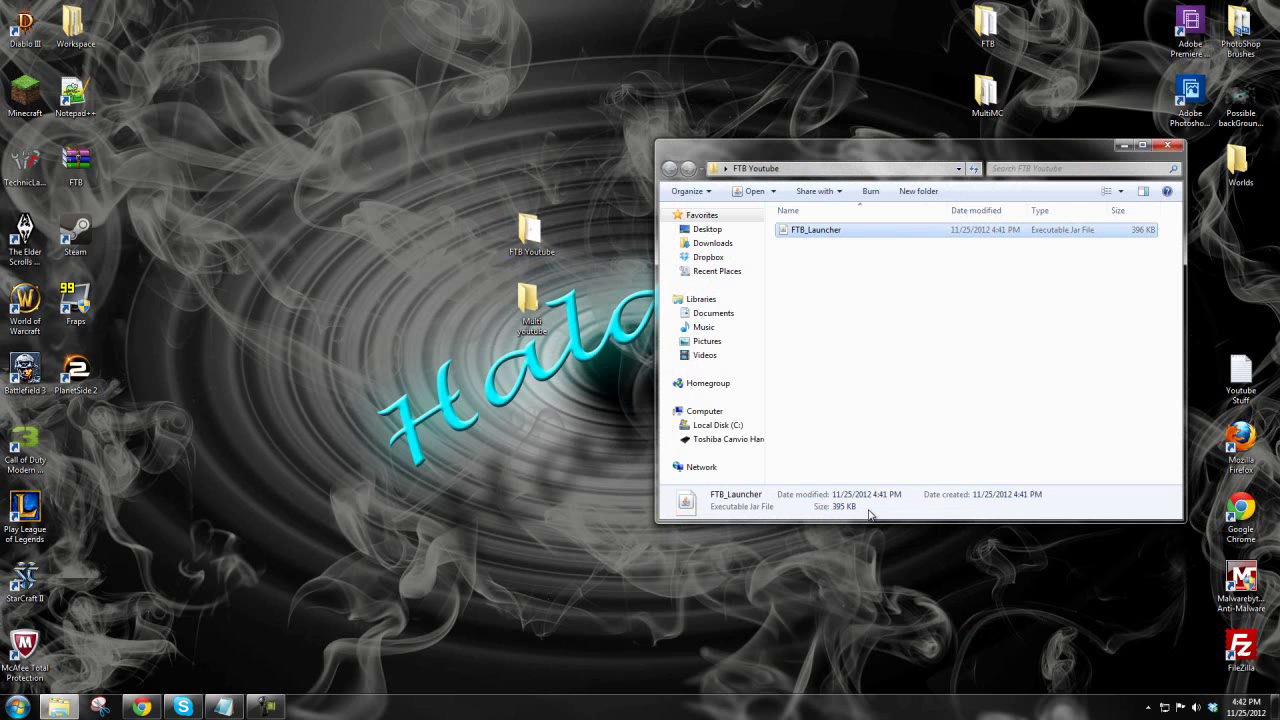
# Run FTB_Launcher.jar and launch the Feed The Beast modpack into Minecraft 1.4.2.
pyautogui.doubleClick(831, 231)
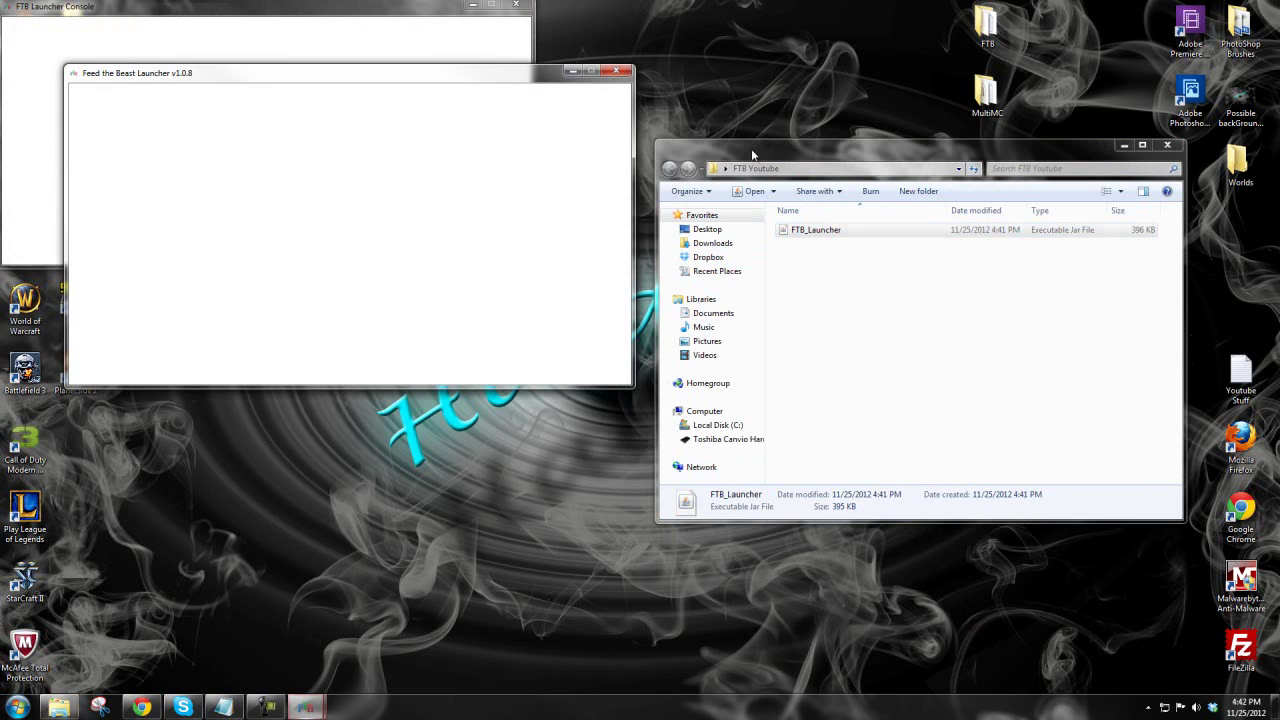
pyautogui.moveTo(785, 157); pyautogui.dragTo(778, 84)
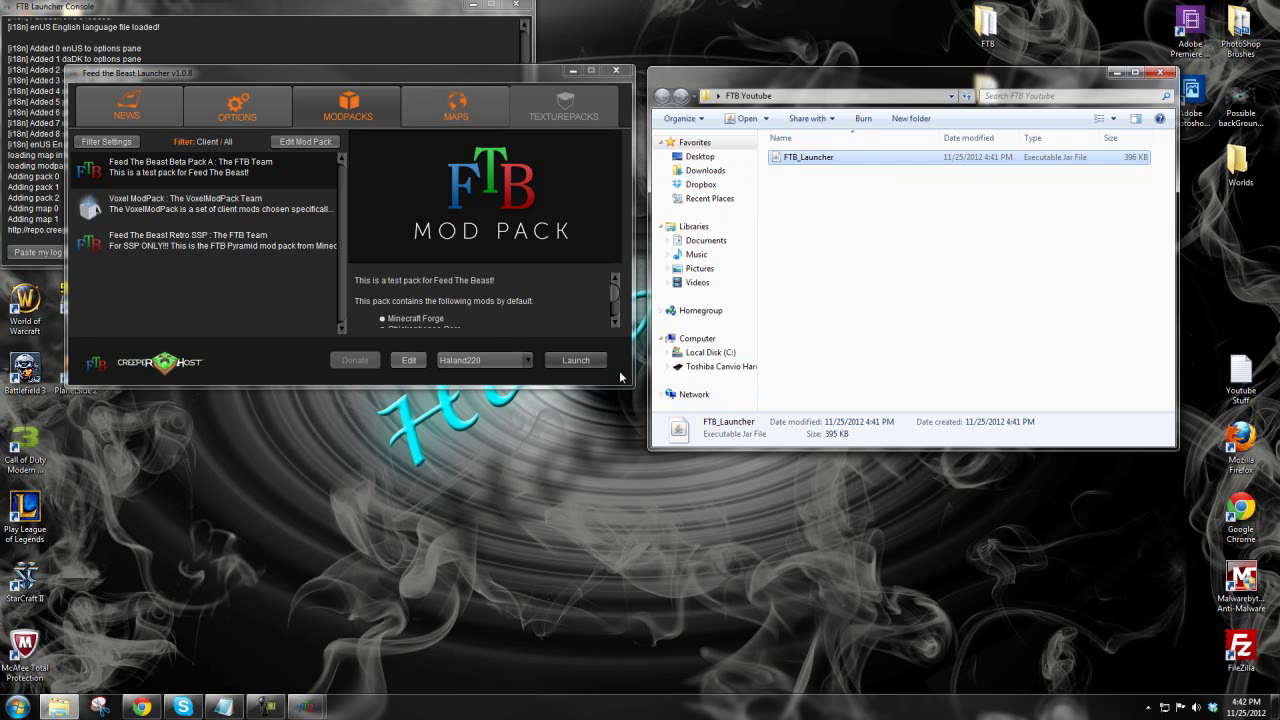
pyautogui.click(572, 362)
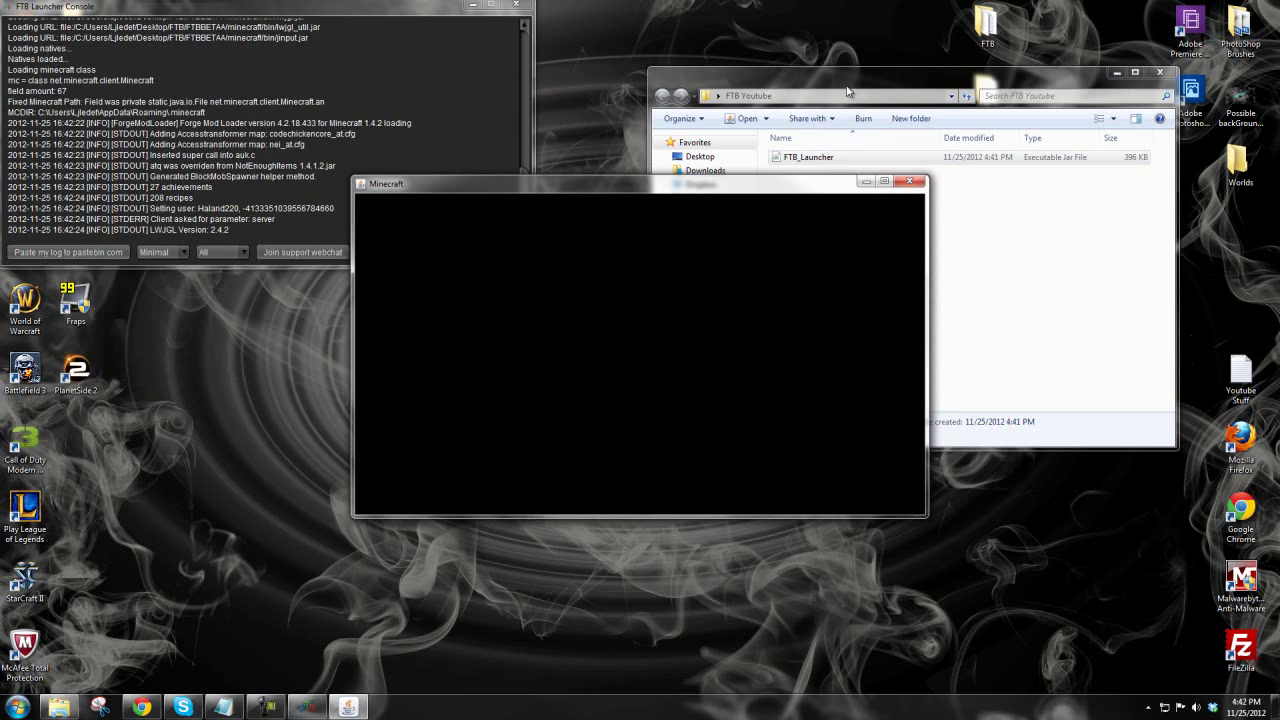
pyautogui.moveTo(860, 87); pyautogui.dragTo(952, 40)
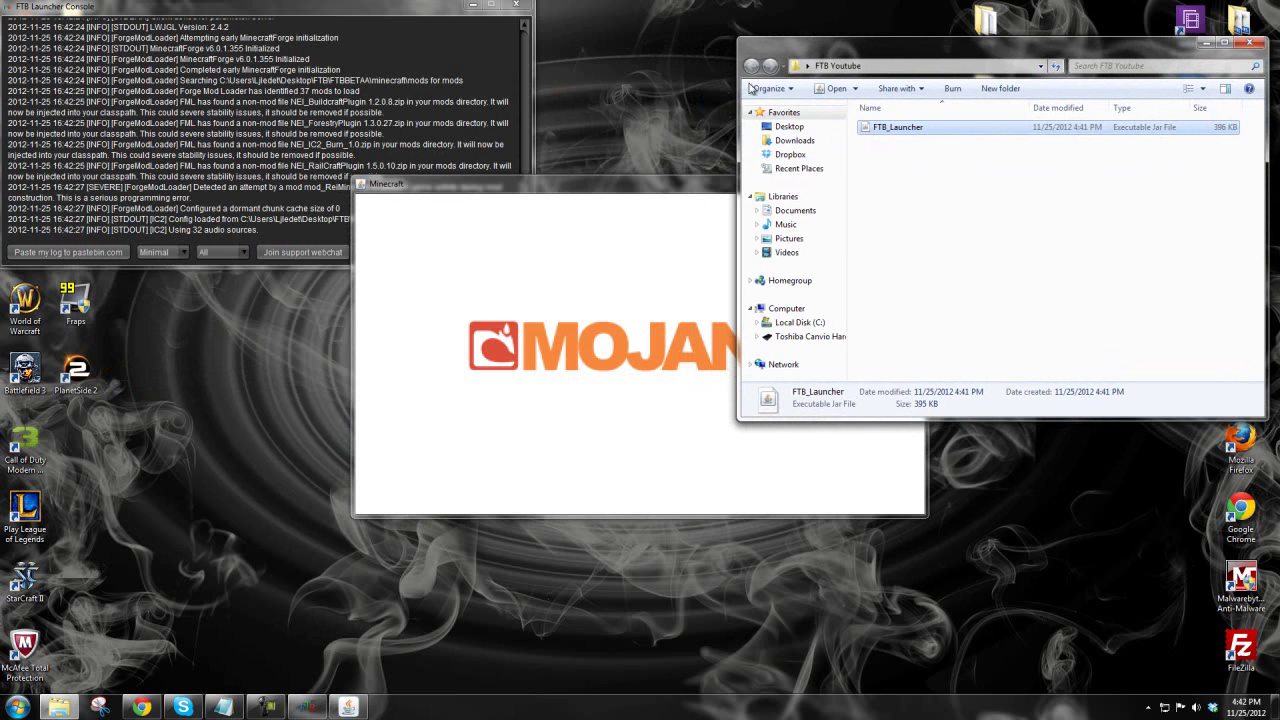
pyautogui.moveTo(925, 58); pyautogui.dragTo(907, 112)
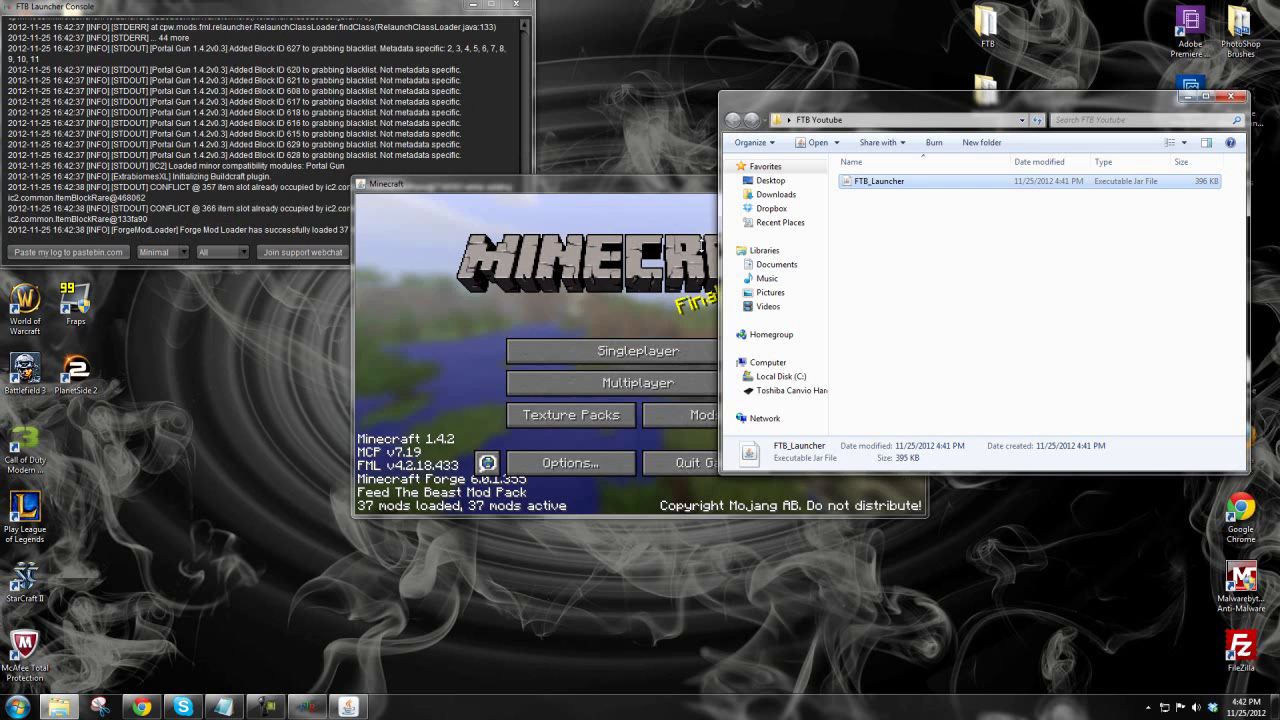
# Close the FTB Youtube window, look over the desktop FTB folder, then quit Minecraft.
pyautogui.click(986, 266)
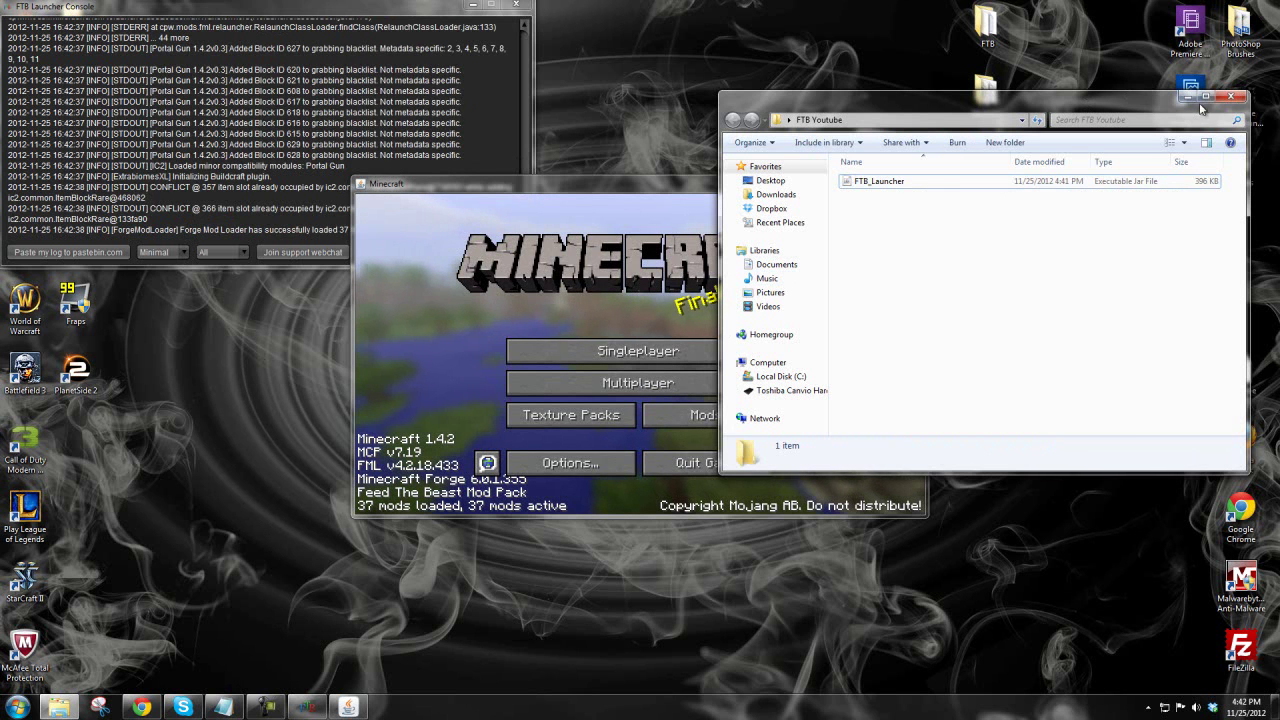
pyautogui.click(1235, 100)
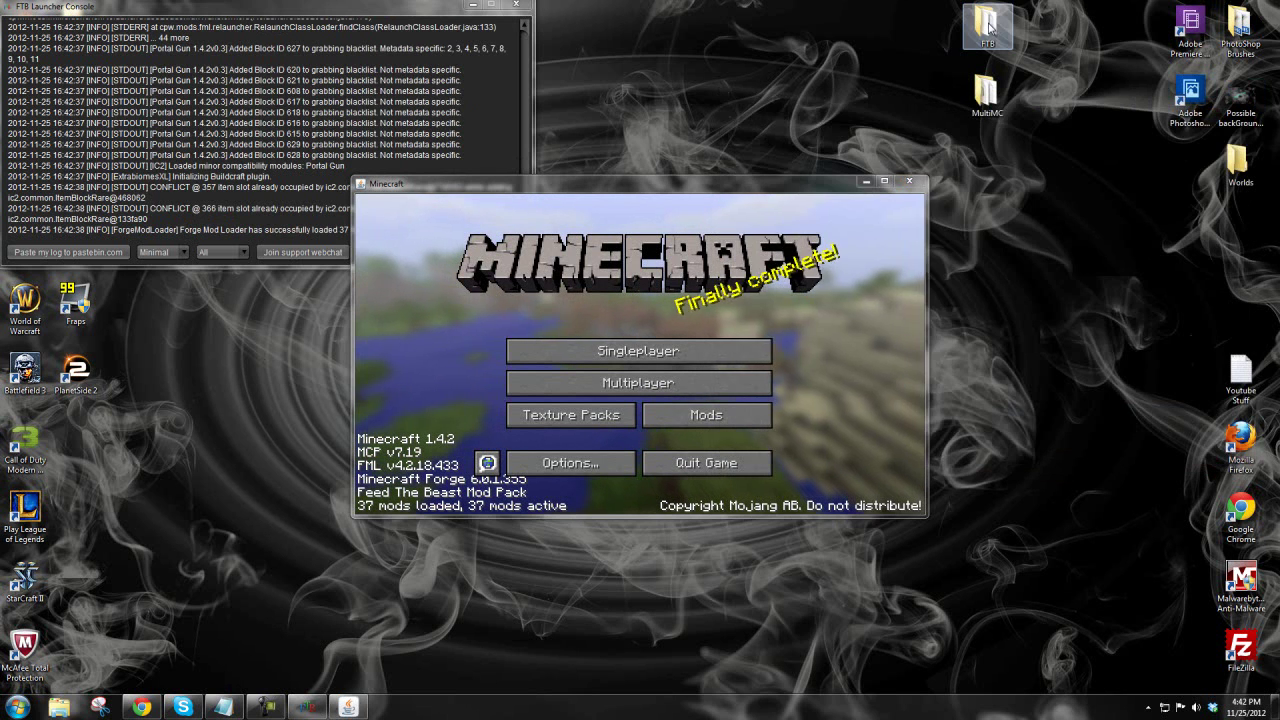
pyautogui.doubleClick(986, 25)
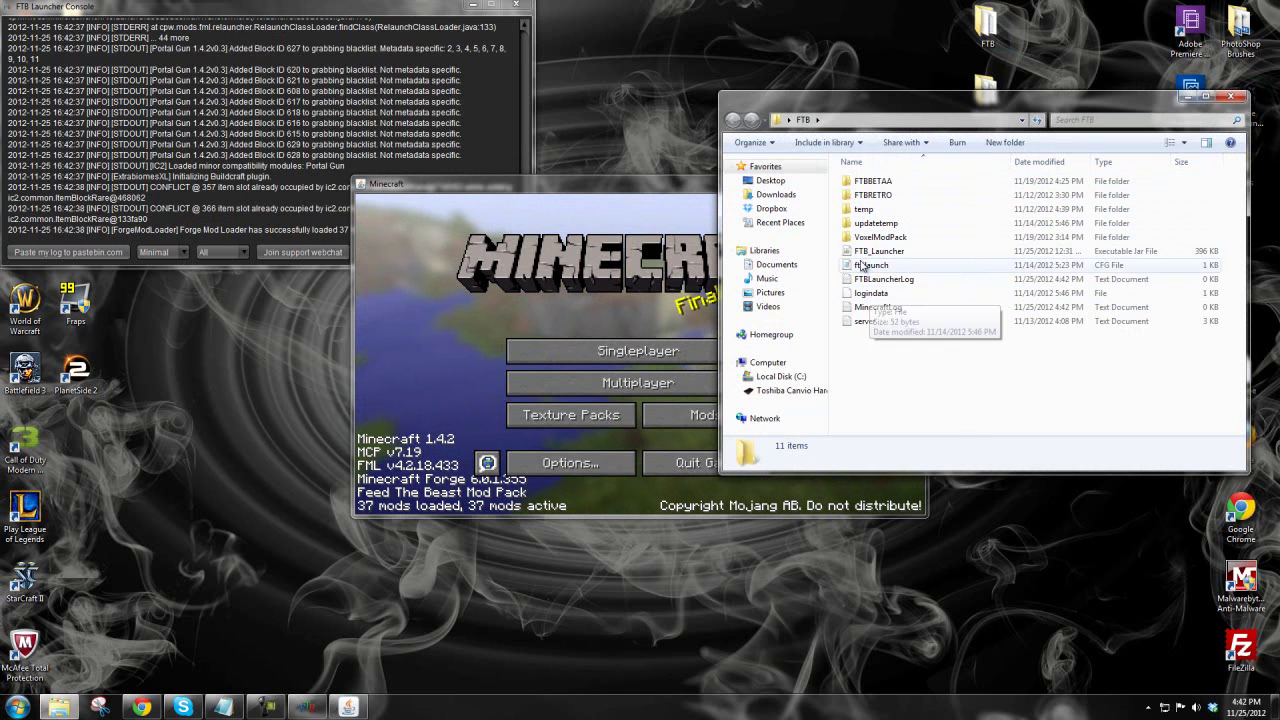
pyautogui.click(1233, 96)
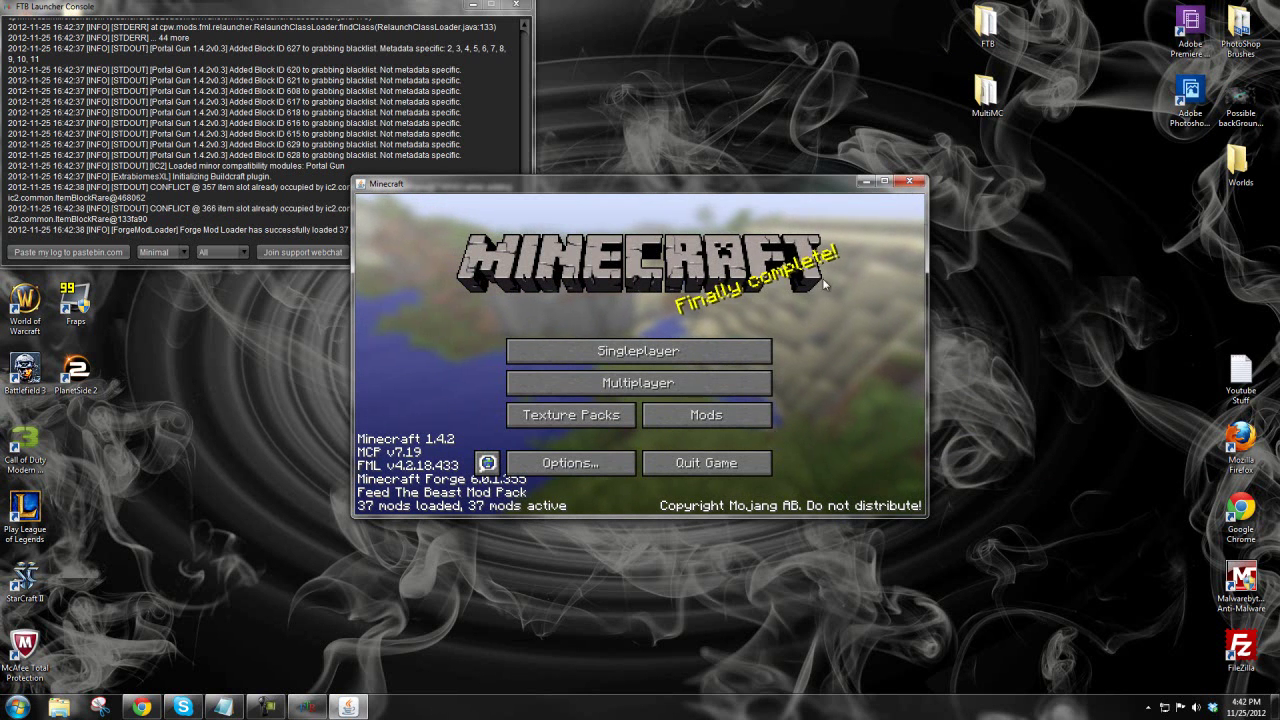
pyautogui.click(910, 184)
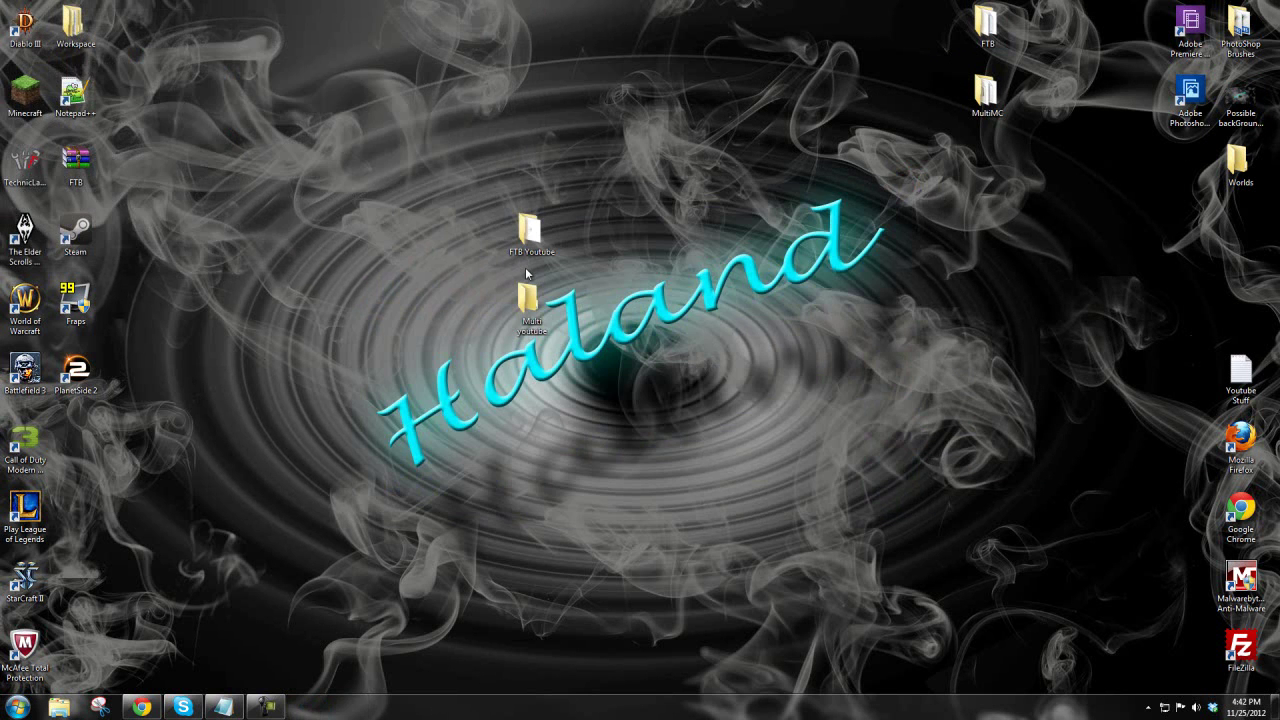
# Copy the MultiMC forum link from the Notepad notes, then save and close them.
pyautogui.click(222, 707)
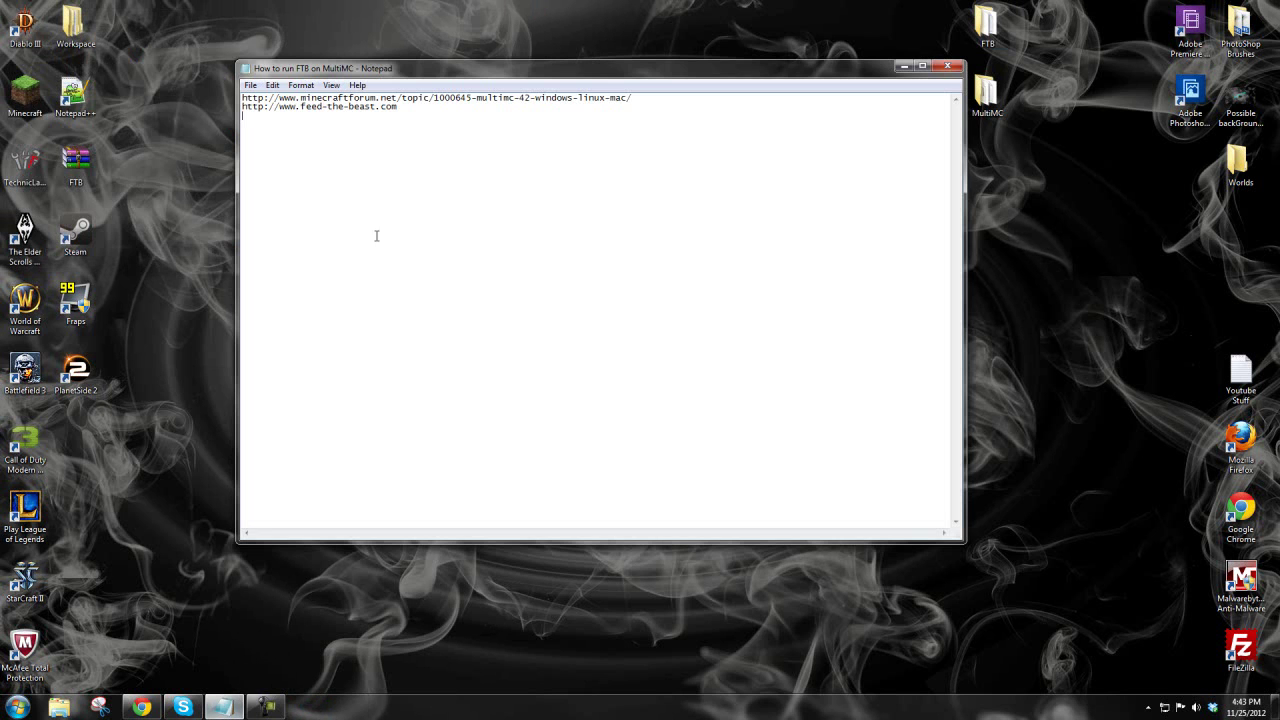
pyautogui.moveTo(666, 98); pyautogui.dragTo(326, 100)
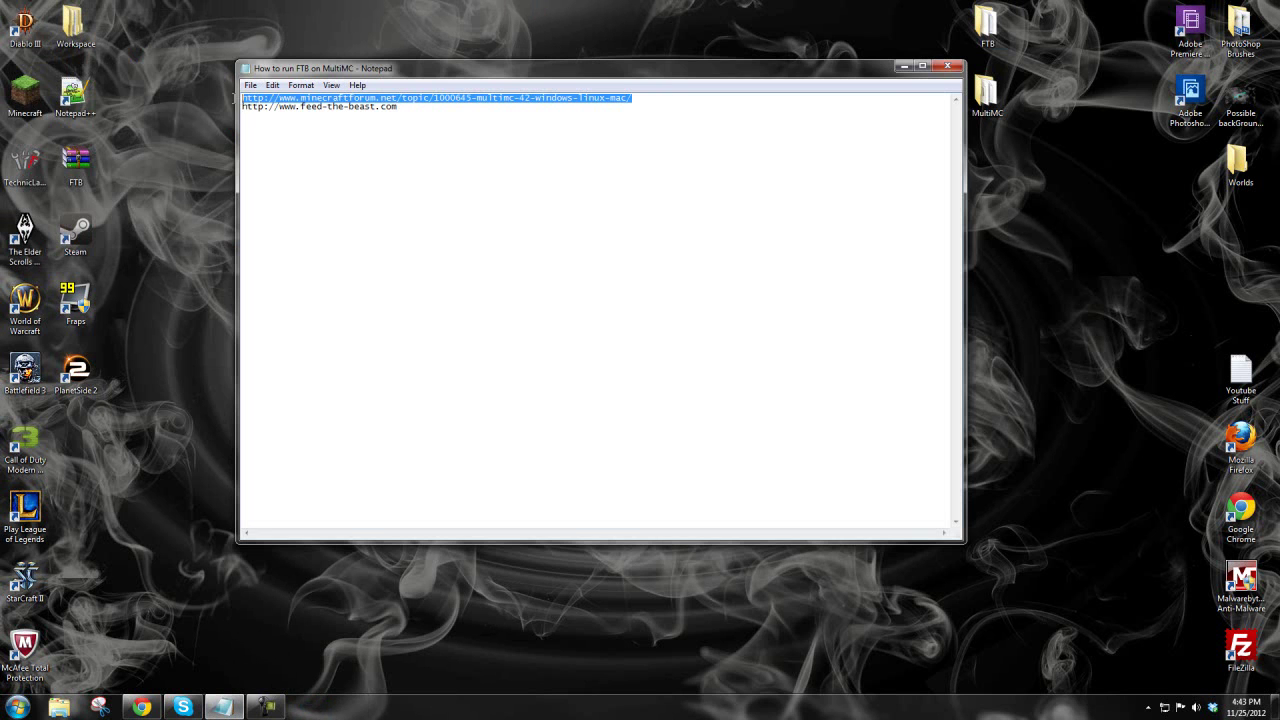
pyautogui.click(958, 66)
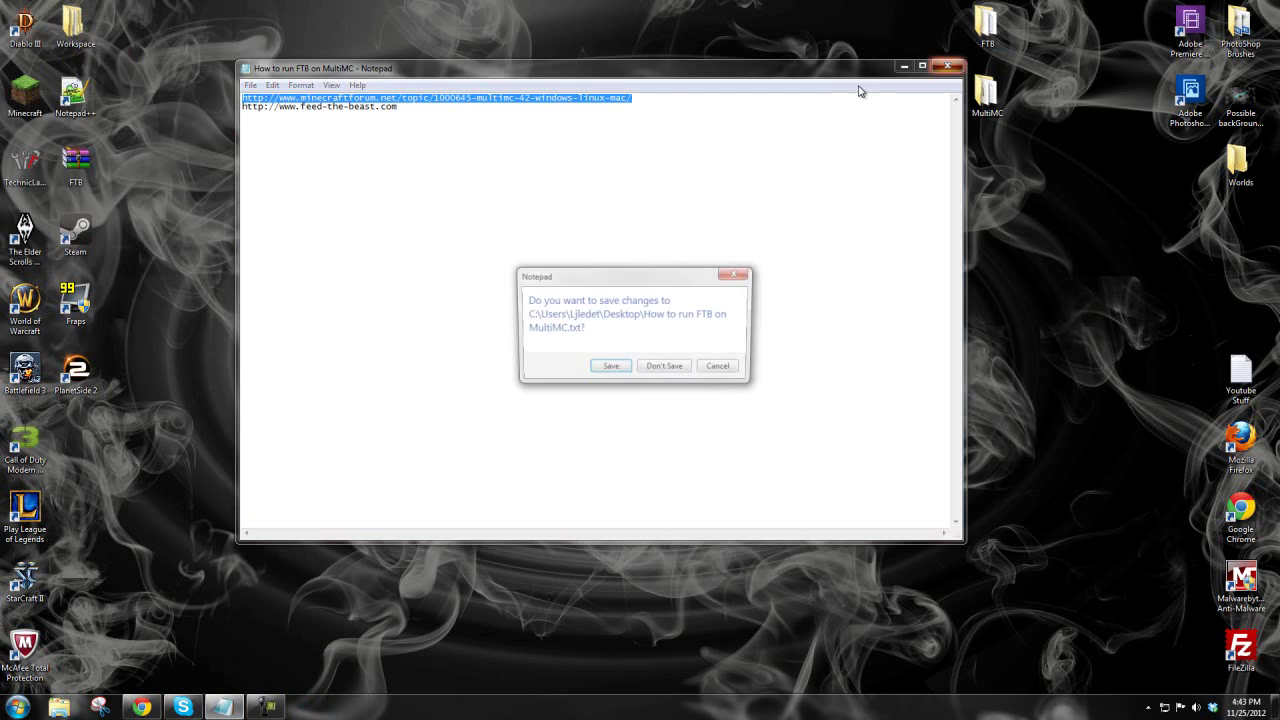
pyautogui.click(609, 368)
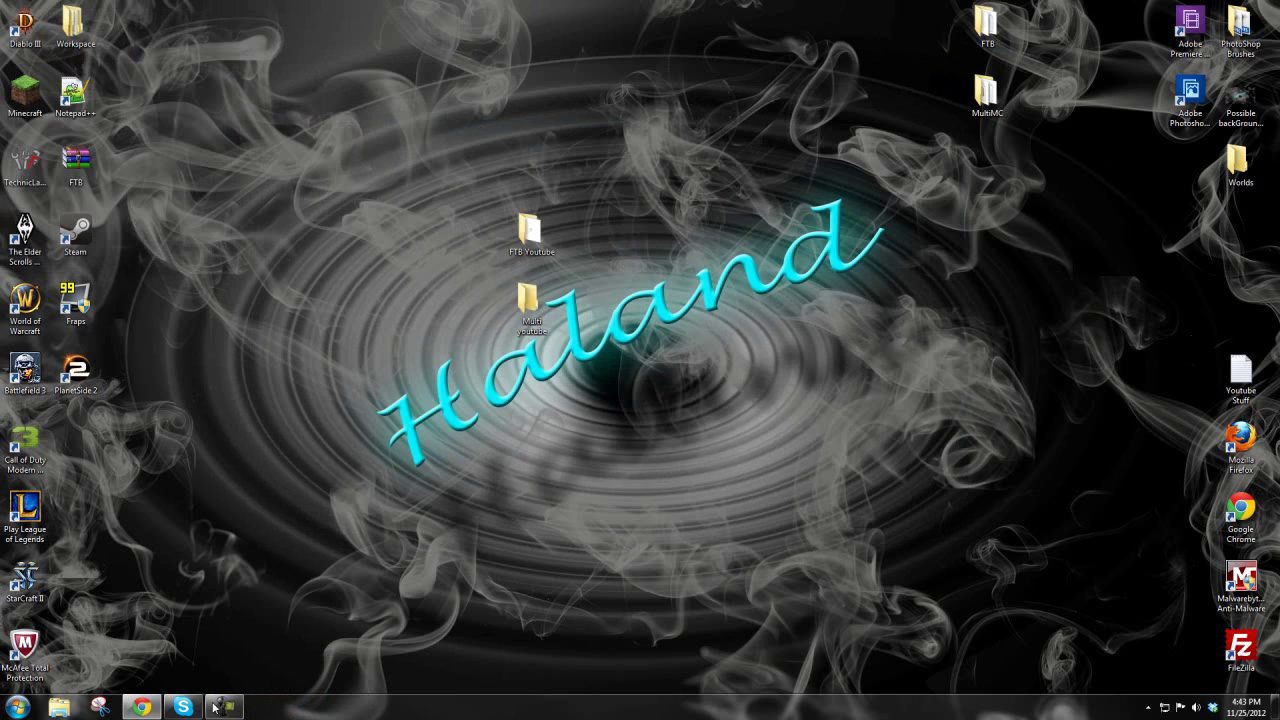
pyautogui.moveTo(140, 708)
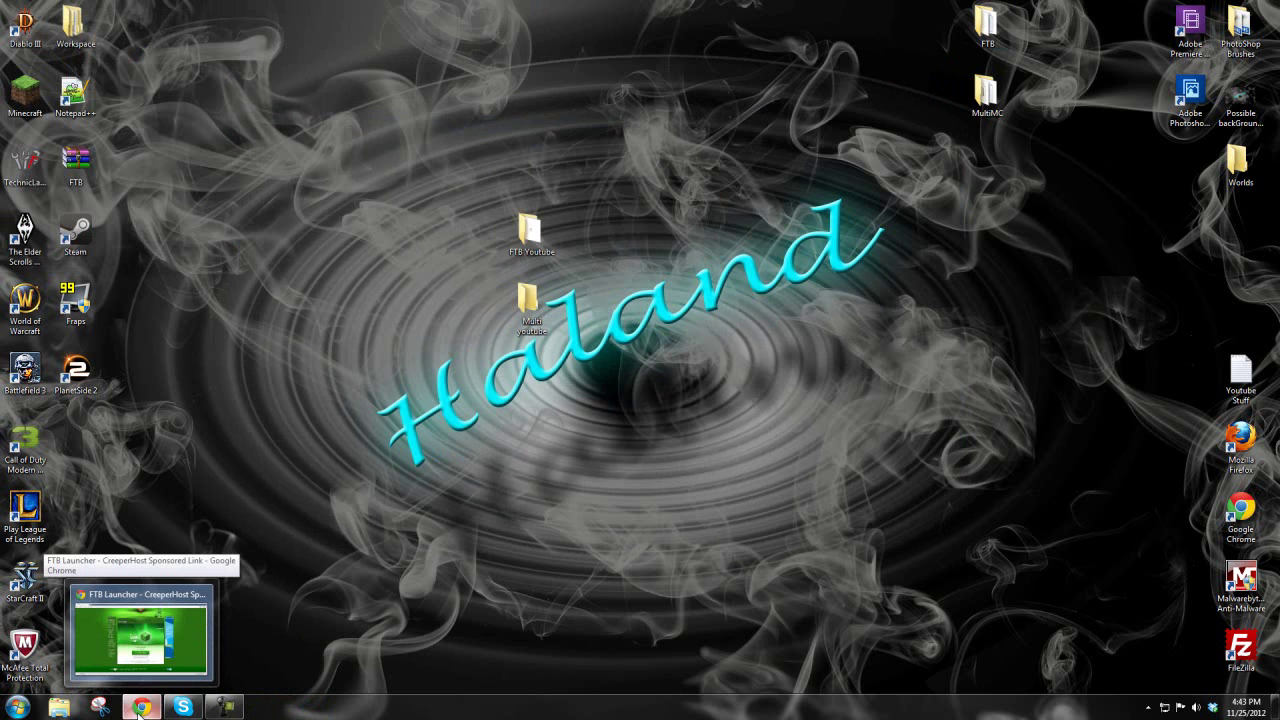
# Paste the MultiMC forum link into Chrome and scroll down the MultiMC 4.2 topic.
pyautogui.click(140, 708)
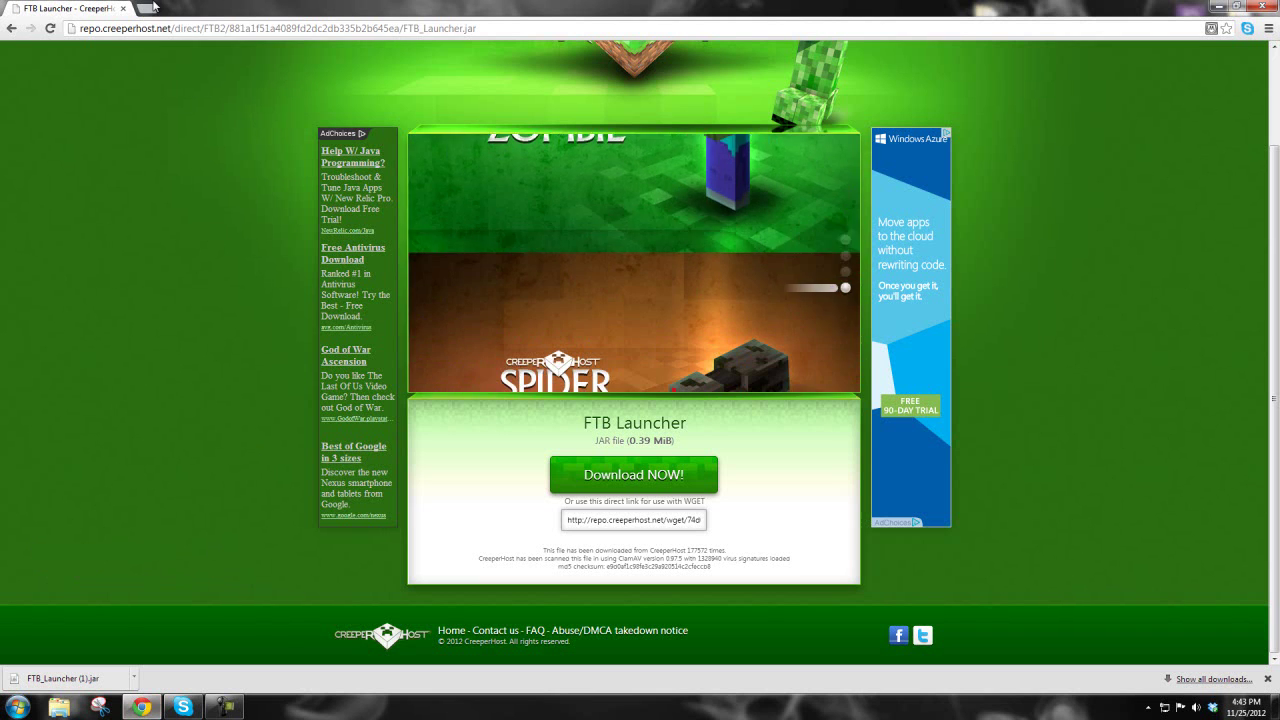
pyautogui.click(153, 30)
pyautogui.write('http://www.minecraftforum.net/topic/1000645-multimc-42-windows-linux-mac/')
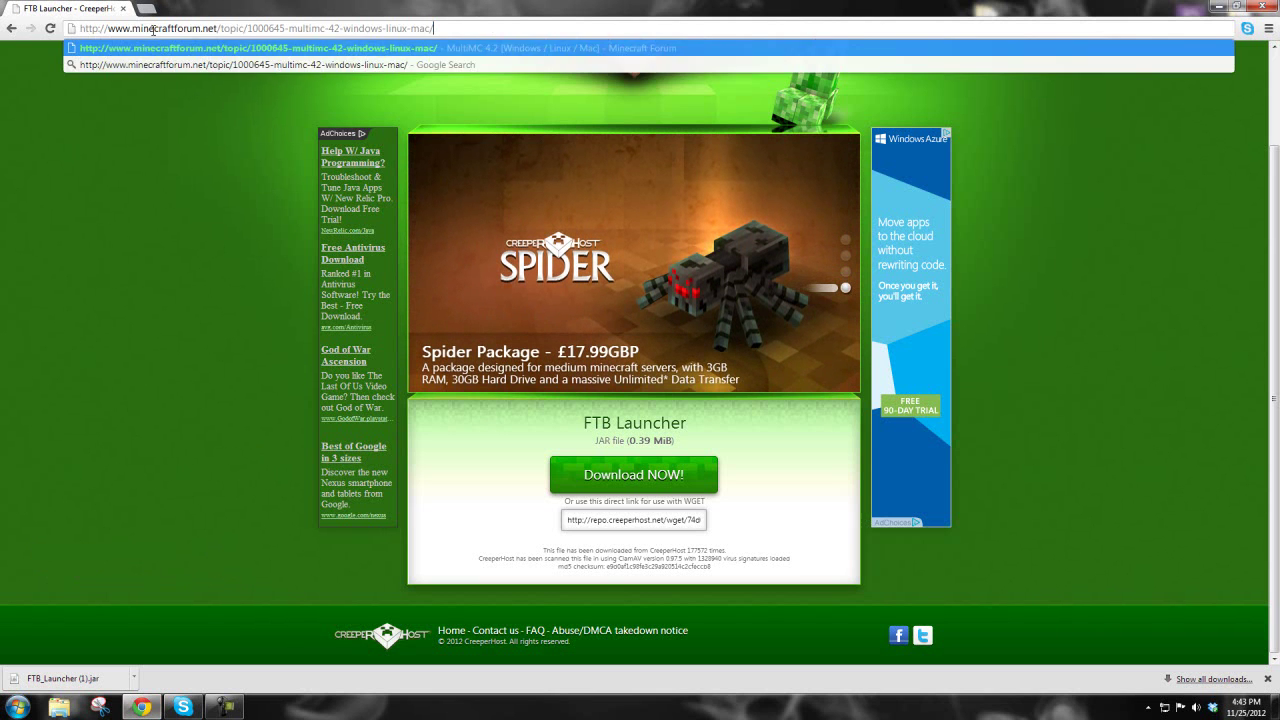
pyautogui.press('Return')
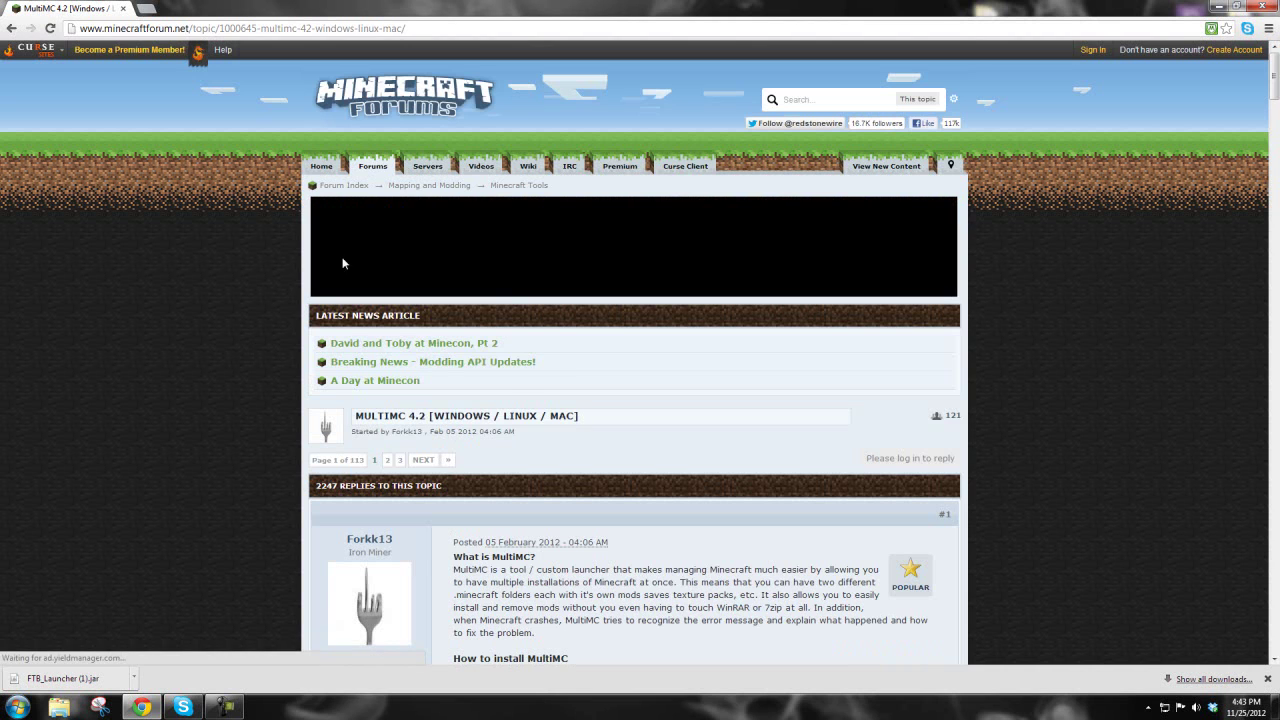
pyautogui.scroll(-1, 517, 400)
pyautogui.scroll(-3, 517, 395)
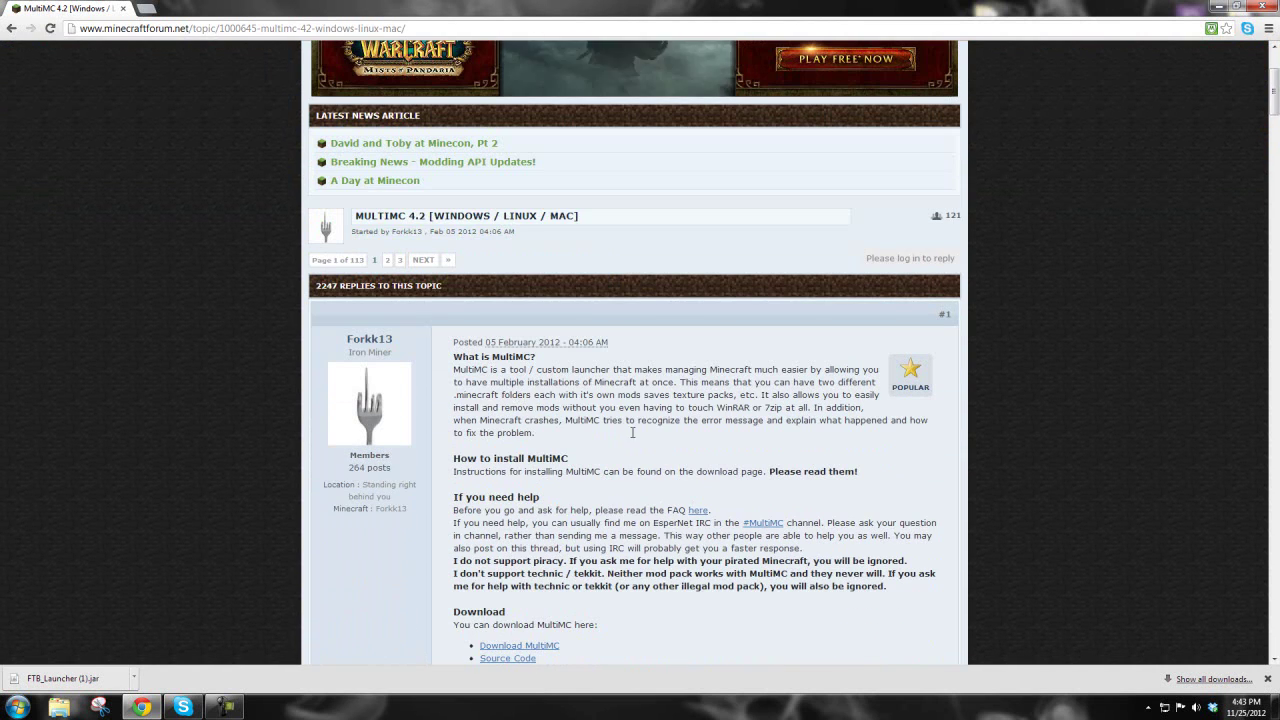